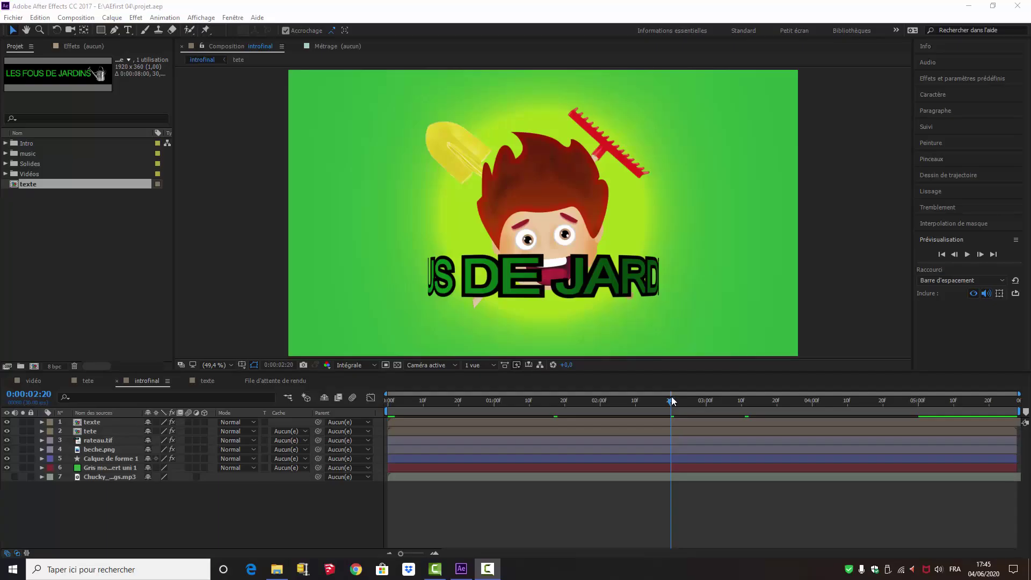
Step: Return the introfinal playhead to the start and move the texte composition into the Intro folder
{"action": "left_click_drag", "start_coordinate": [669, 404], "coordinate": [378, 422]}
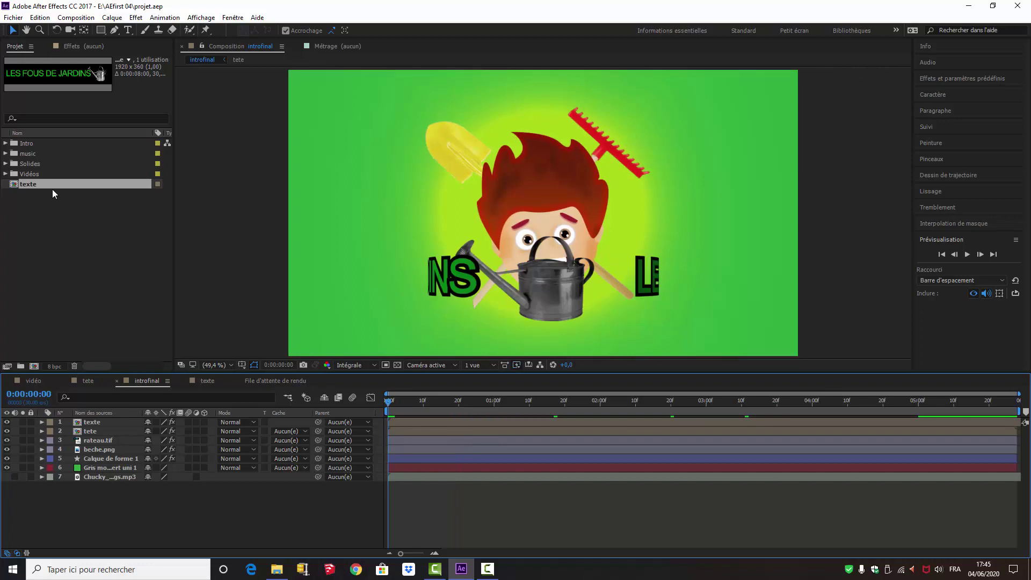
{"action": "left_click_drag", "start_coordinate": [53, 183], "coordinate": [41, 146]}
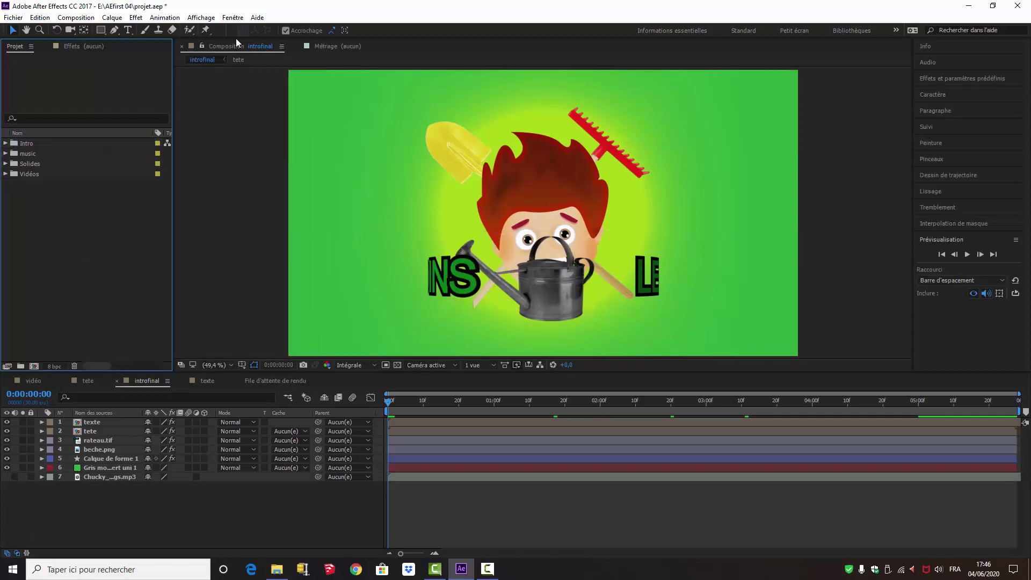
Step: Start a new composition from the HDTV 1080 29,97 preset with the frame rate set to 30 fps
{"action": "left_click", "coordinate": [75, 21]}
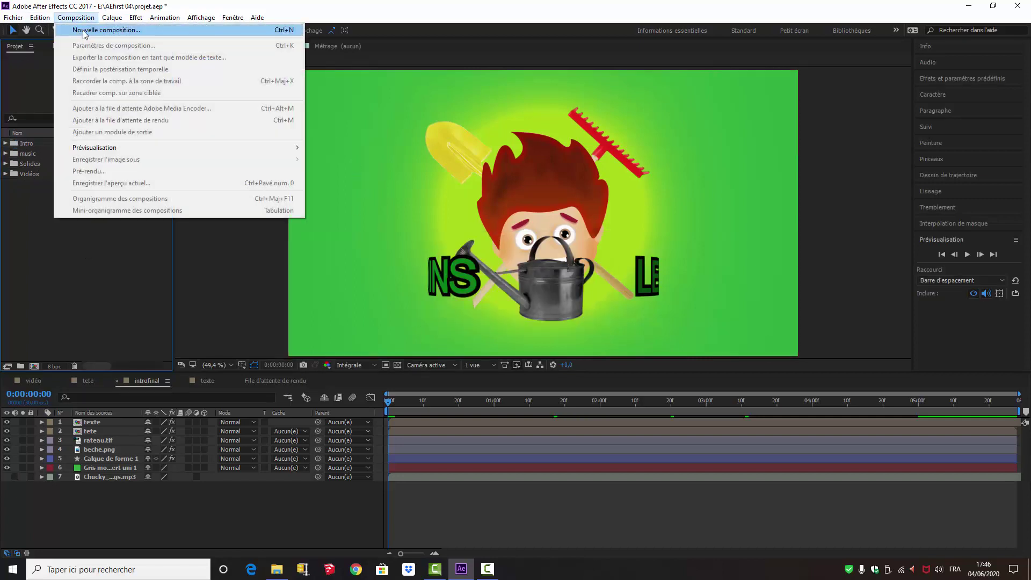
{"action": "left_click", "coordinate": [83, 30]}
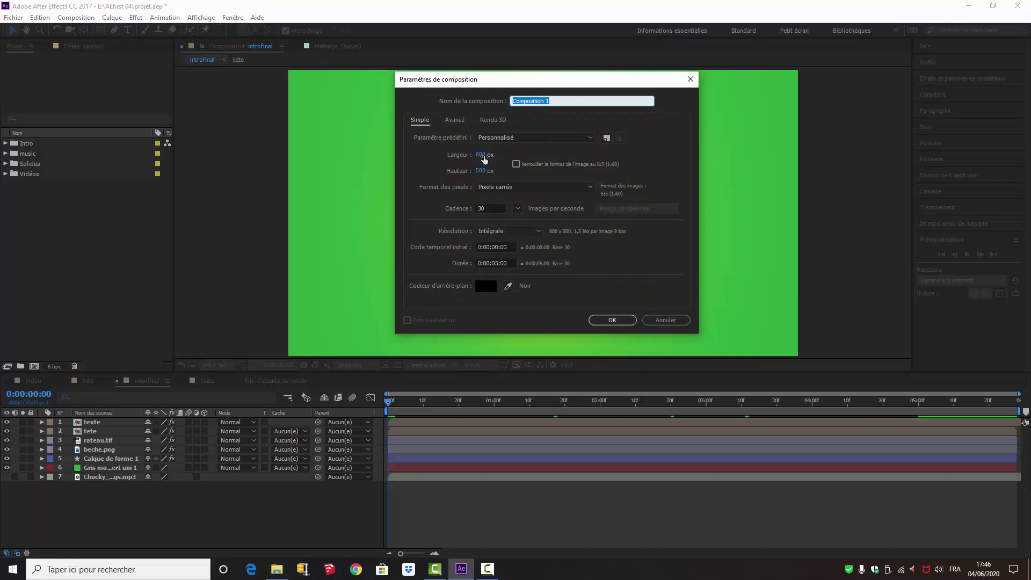
{"action": "left_click", "coordinate": [591, 139]}
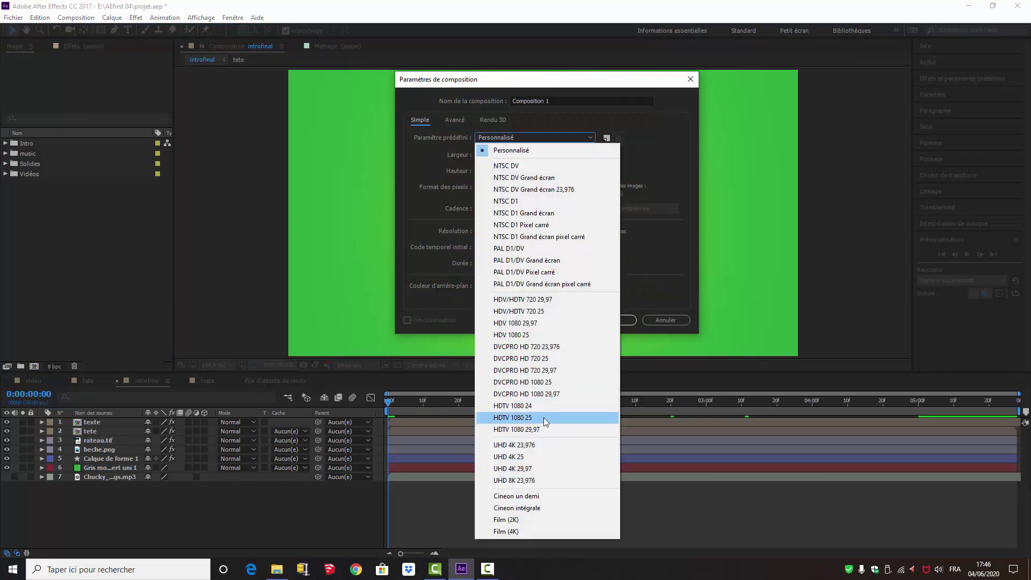
{"action": "left_click", "coordinate": [511, 429]}
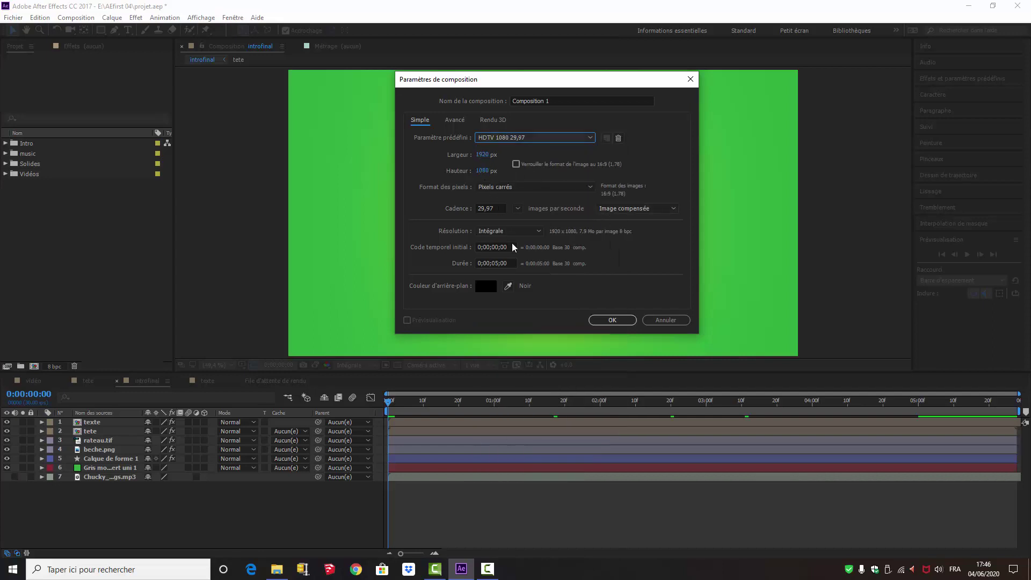
{"action": "left_click", "coordinate": [492, 209]}
{"action": "type", "text": "30"}
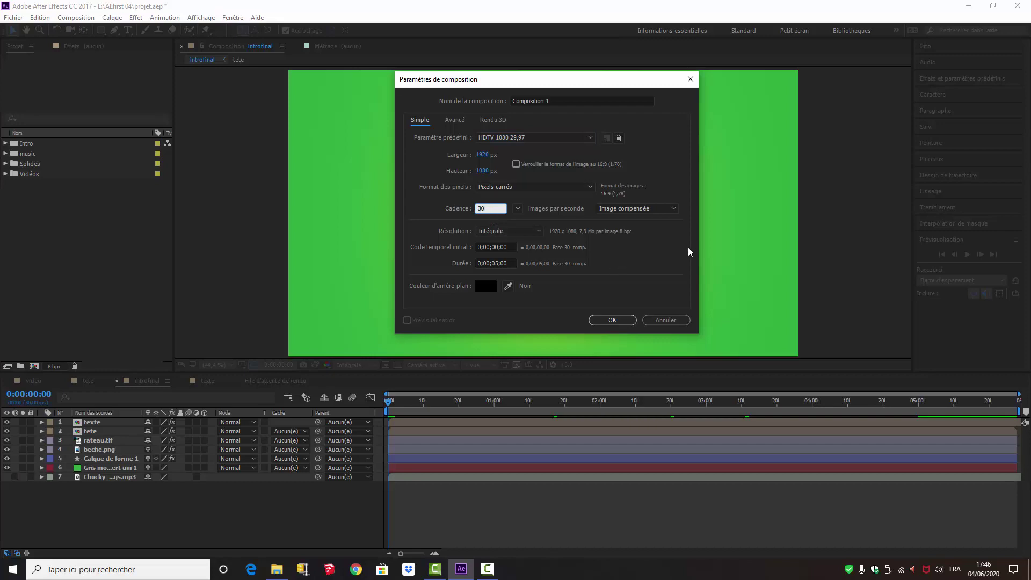
Step: Set the new composition's duration to 0:00:40:00, name it "projet final" and create it
{"action": "left_click", "coordinate": [498, 263]}
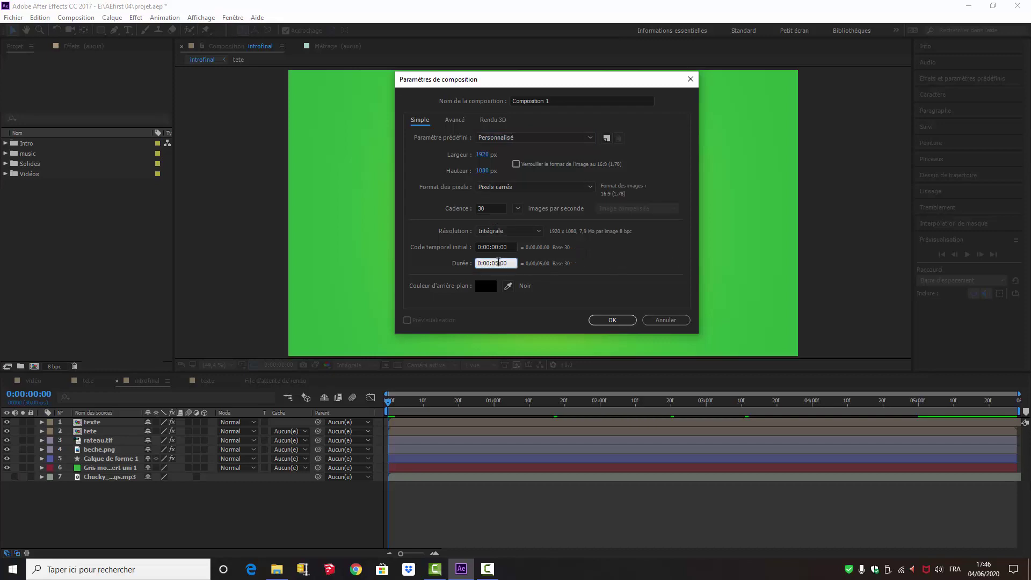
{"action": "key", "text": "BackSpace"}
{"action": "key", "text": "BackSpace"}
{"action": "type", "text": "40"}
{"action": "left_click", "coordinate": [556, 102]}
{"action": "type", "text": "projet"}
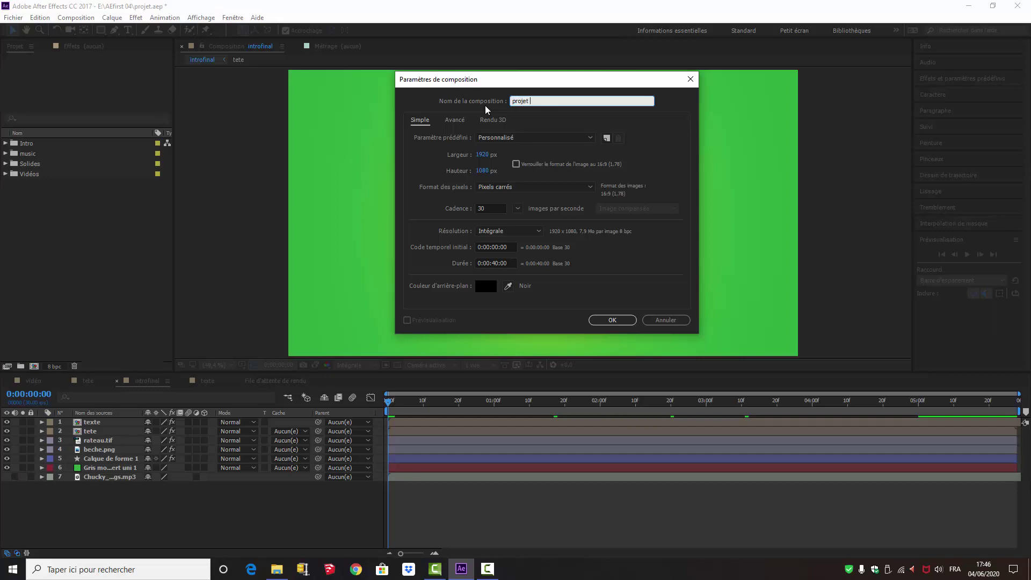
{"action": "type", "text": " final"}
{"action": "left_click", "coordinate": [611, 321]}
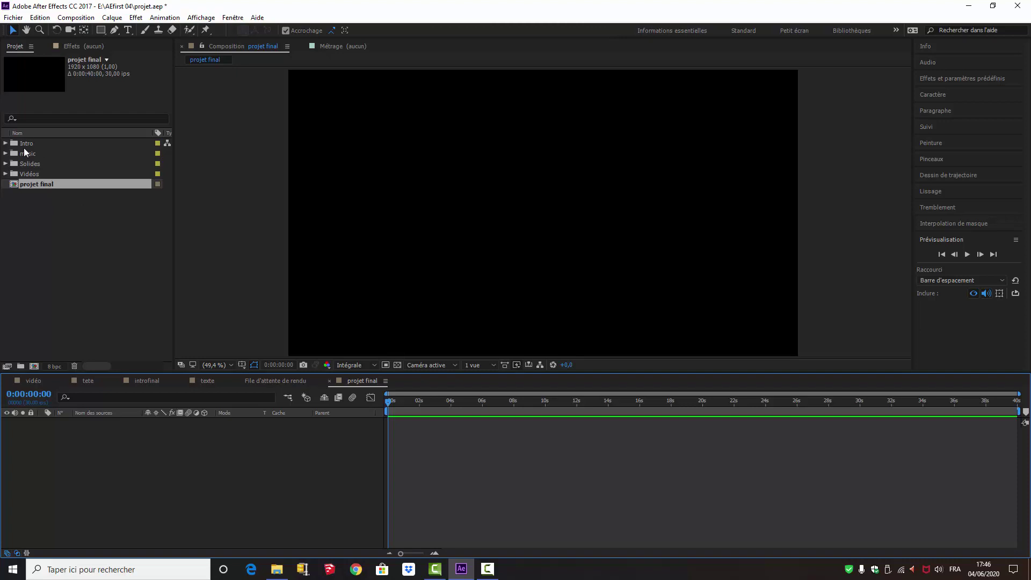
Step: Add introfinal and vidéo as layers of projet final, with vidéo below and starting where introfinal ends, at about 6 s
{"action": "left_click", "coordinate": [5, 144]}
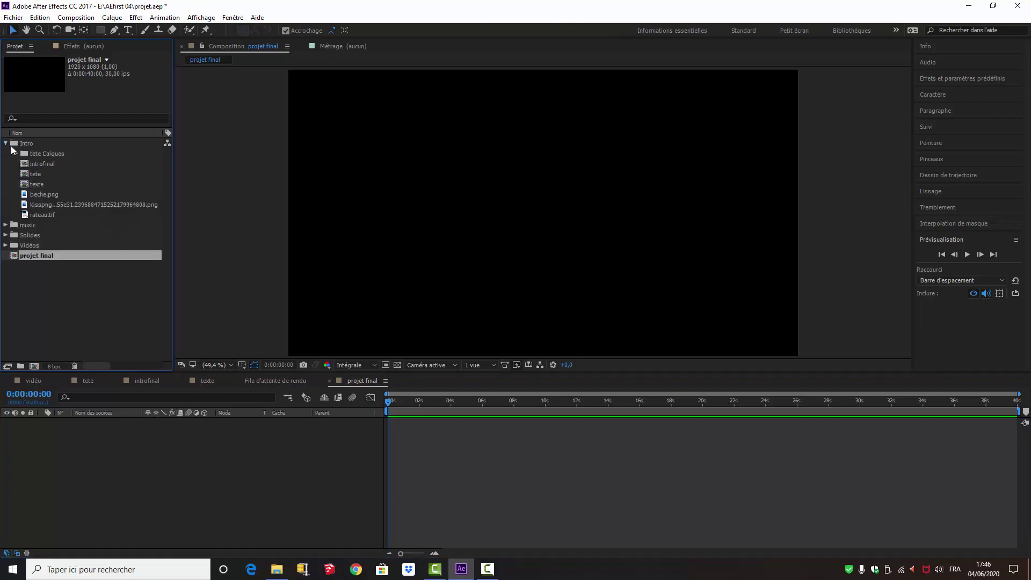
{"action": "left_click_drag", "start_coordinate": [54, 164], "coordinate": [120, 440]}
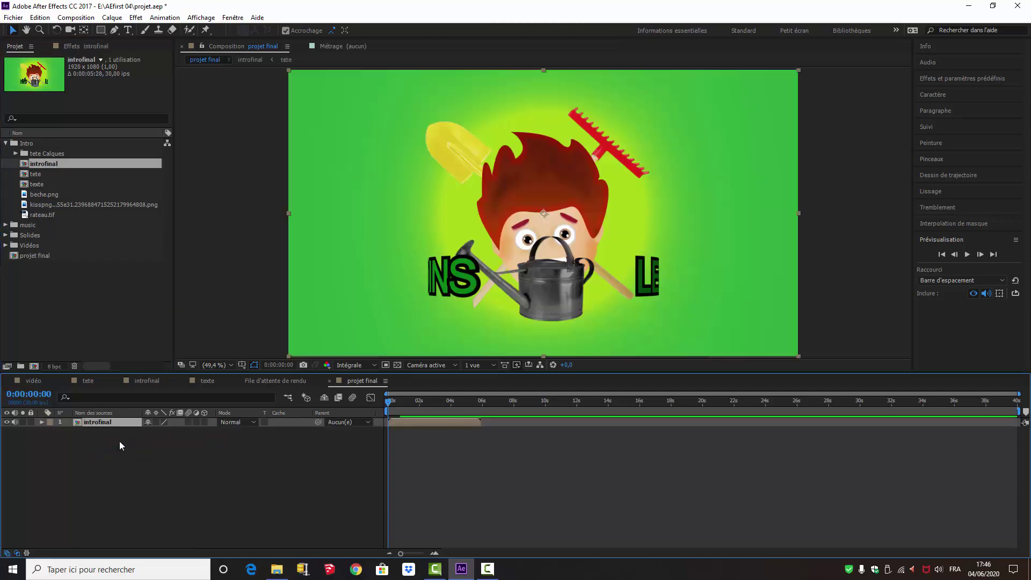
{"action": "left_click", "coordinate": [6, 245]}
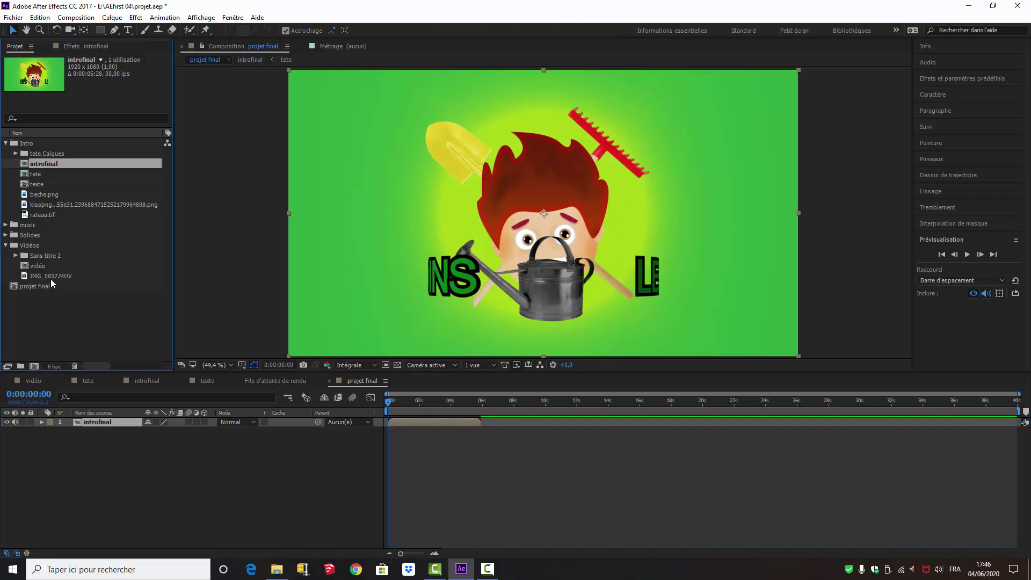
{"action": "left_click_drag", "start_coordinate": [43, 265], "coordinate": [65, 438]}
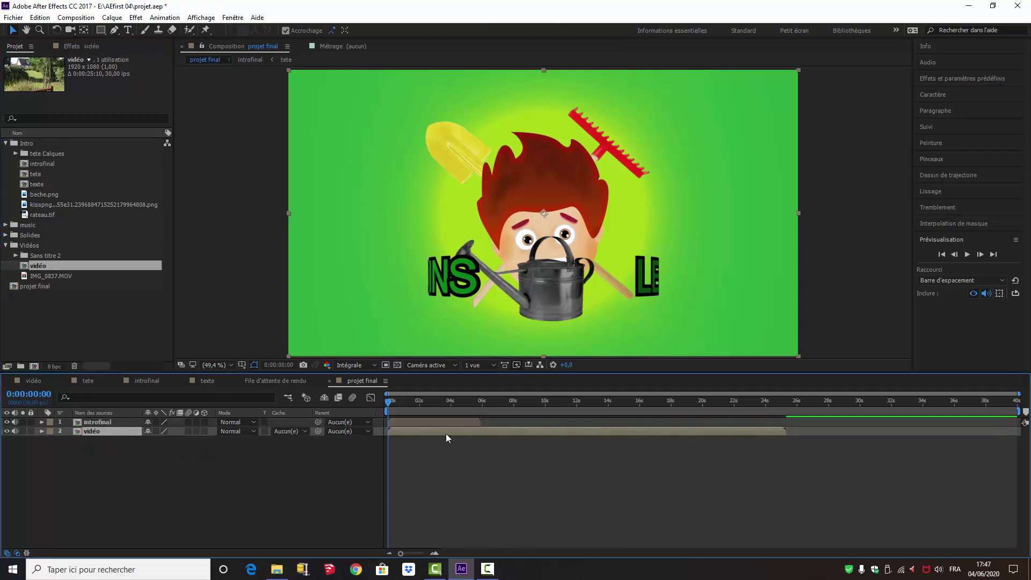
{"action": "left_click_drag", "start_coordinate": [446, 430], "coordinate": [534, 434]}
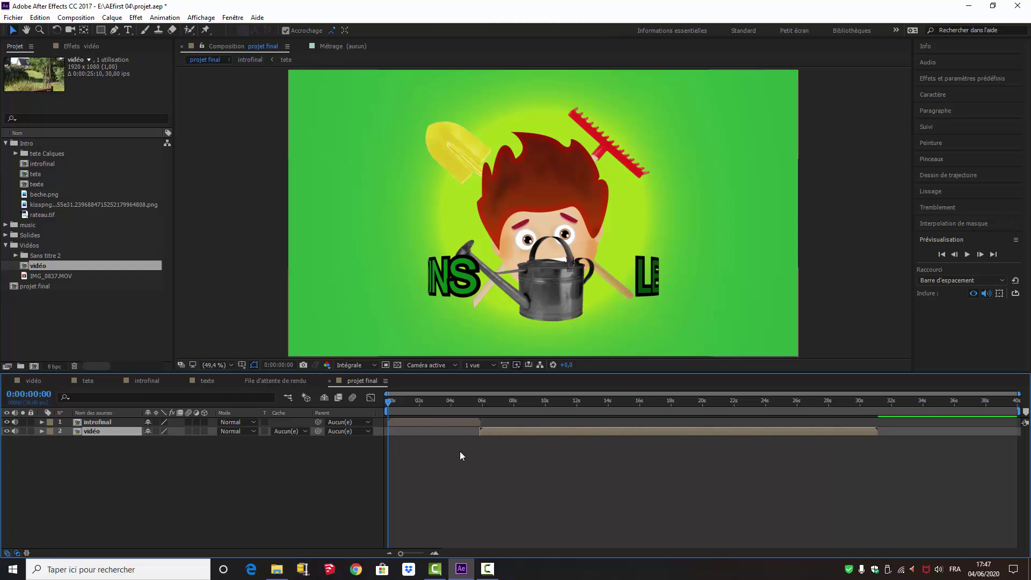
Step: Collapse the Vidéos and Intro folders and create a new project folder named "camescope"
{"action": "left_click", "coordinate": [6, 245]}
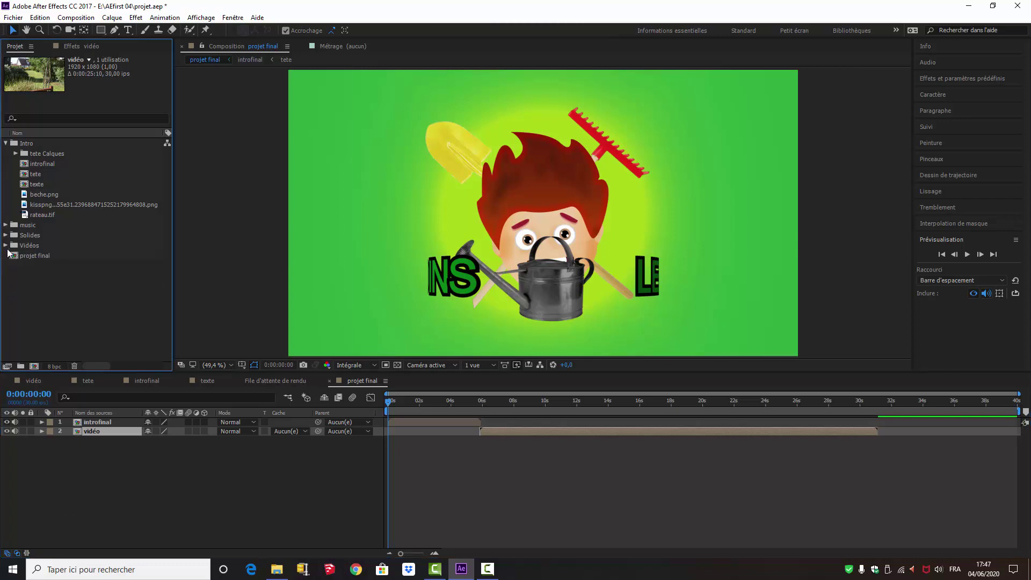
{"action": "left_click", "coordinate": [6, 143]}
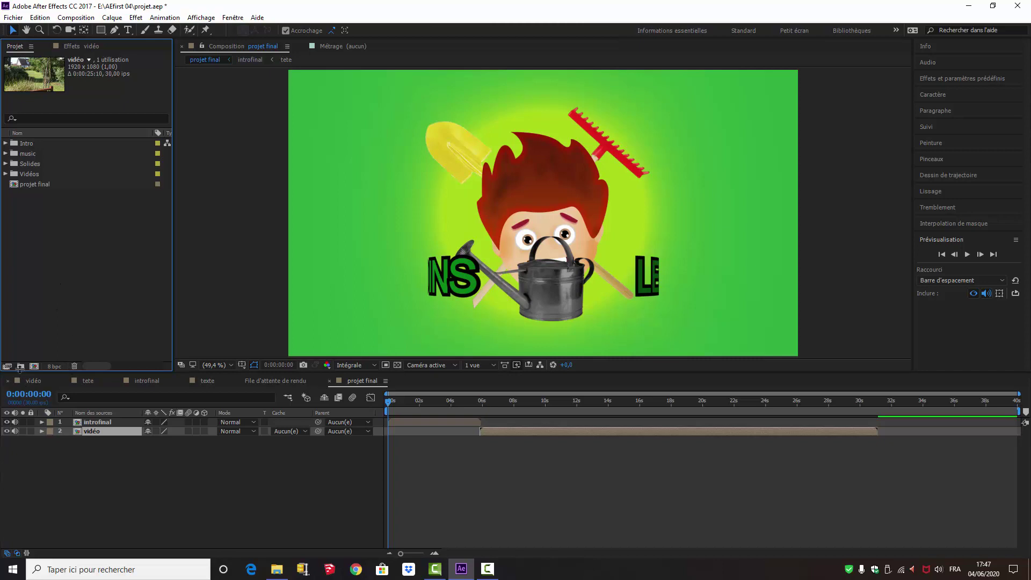
{"action": "left_click", "coordinate": [21, 367]}
{"action": "type", "text": "cames"}
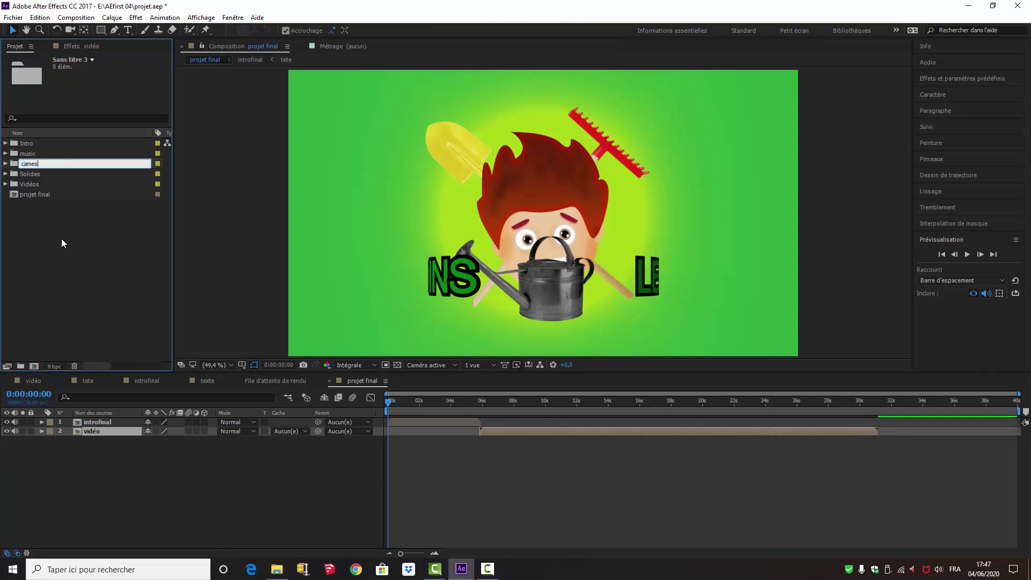
{"action": "type", "text": "cope"}
{"action": "key", "text": "Return"}
{"action": "left_click", "coordinate": [73, 250]}
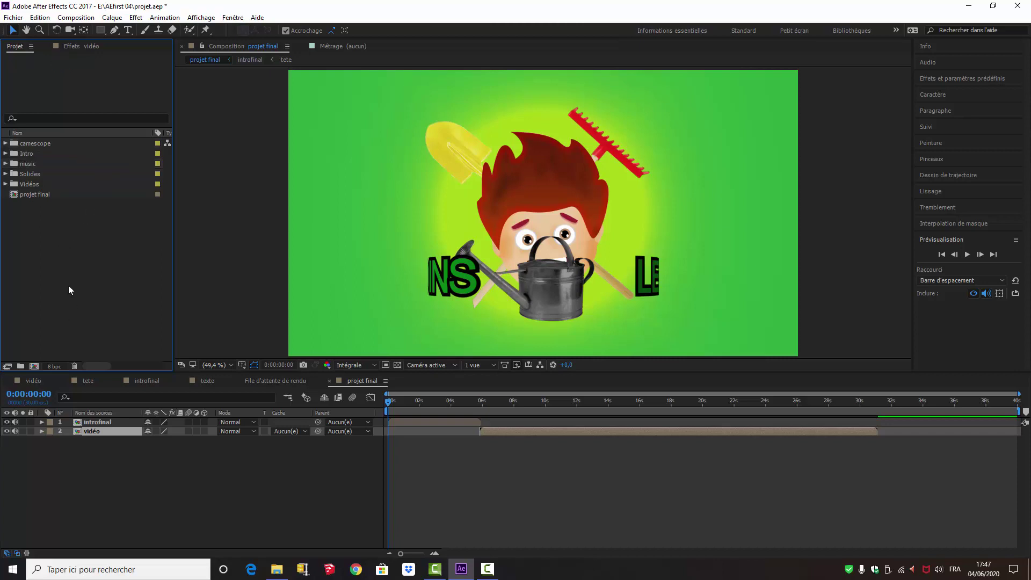
Step: Import Futazh_00000.psd from the seq sans noir folder as a composition and move that composition into the camescope folder
{"action": "double_click", "coordinate": [69, 285]}
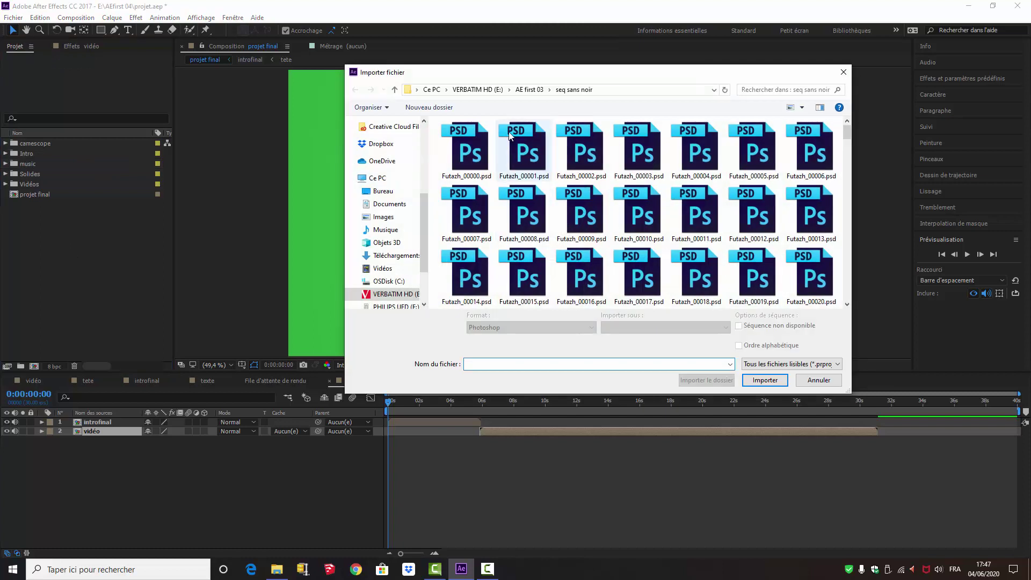
{"action": "left_click", "coordinate": [469, 148]}
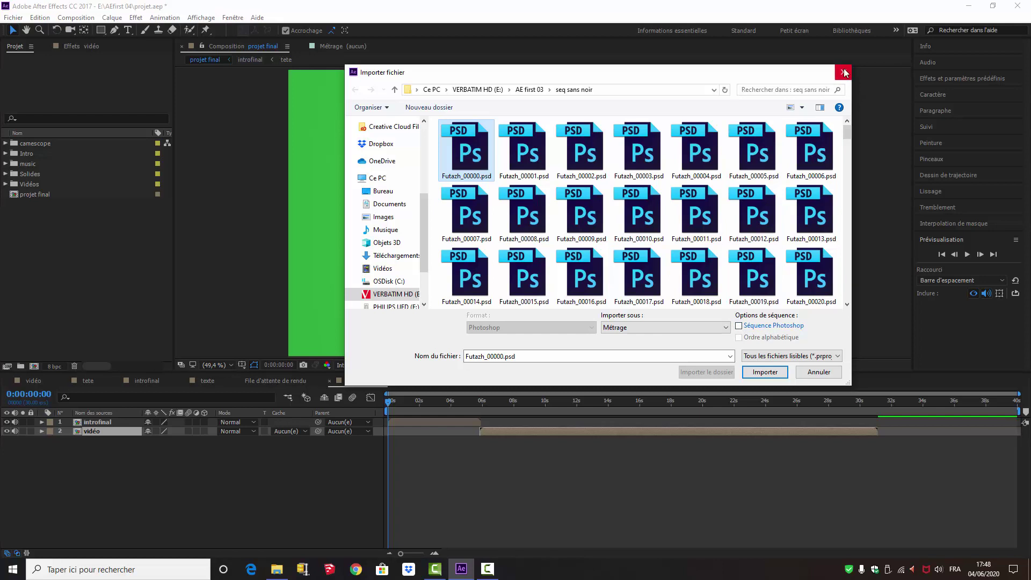
{"action": "left_click", "coordinate": [765, 376]}
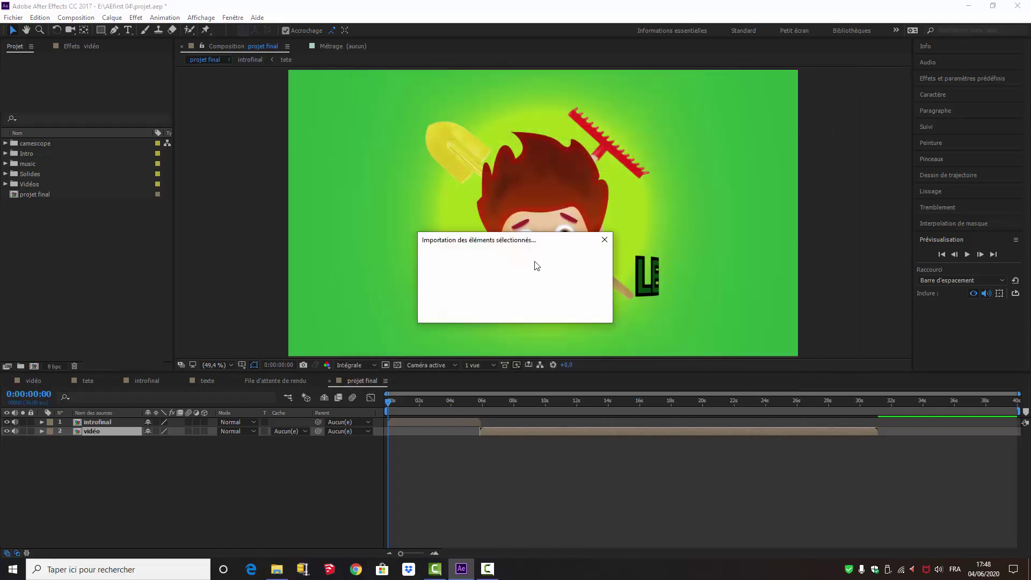
{"action": "left_click", "coordinate": [572, 285]}
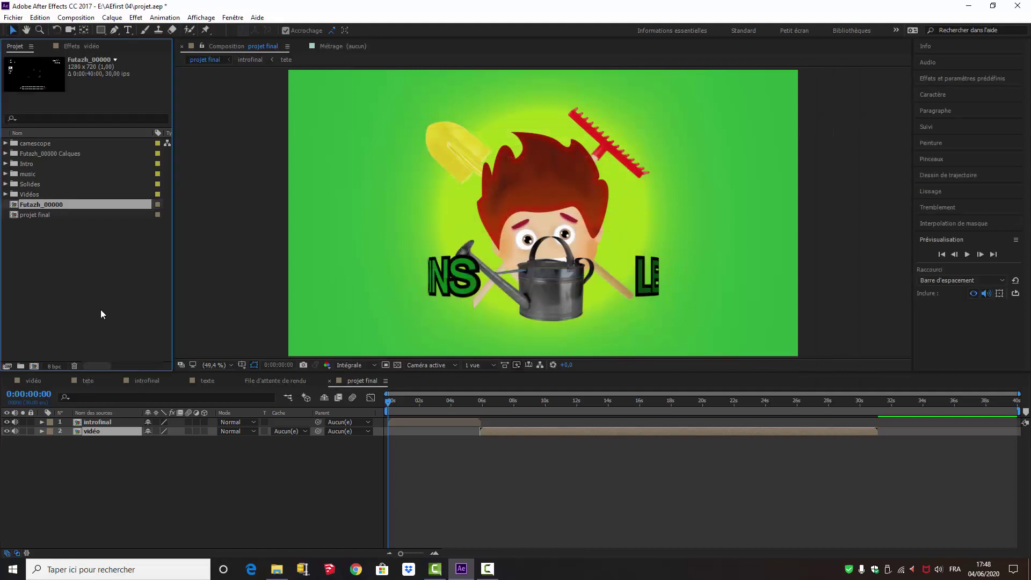
{"action": "double_click", "coordinate": [36, 145]}
{"action": "left_click_drag", "start_coordinate": [33, 204], "coordinate": [47, 143]}
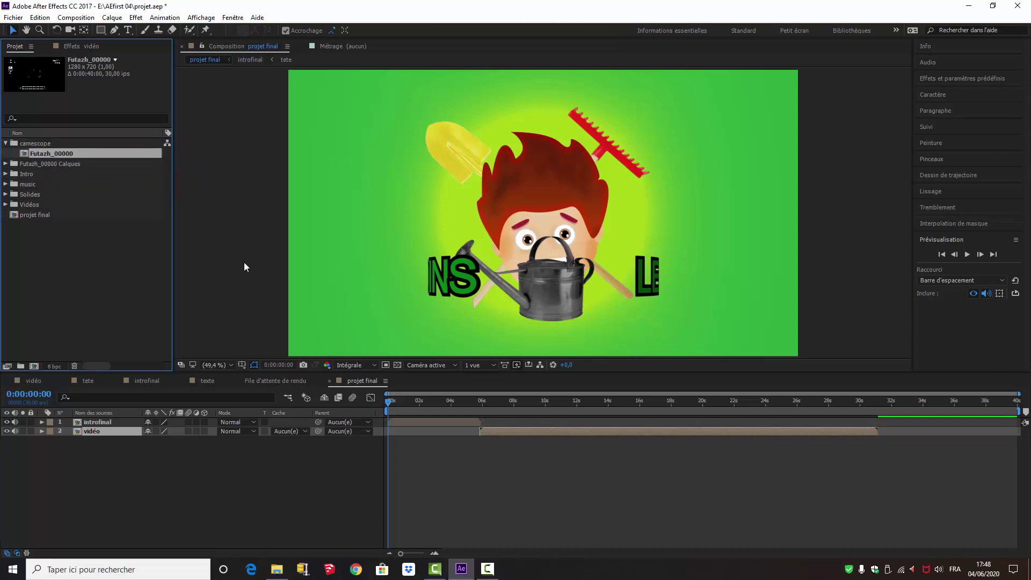
Step: Create a new composition in the camescope folder with a duration of 0:00:05:00
{"action": "left_click", "coordinate": [75, 18]}
{"action": "left_click", "coordinate": [86, 30]}
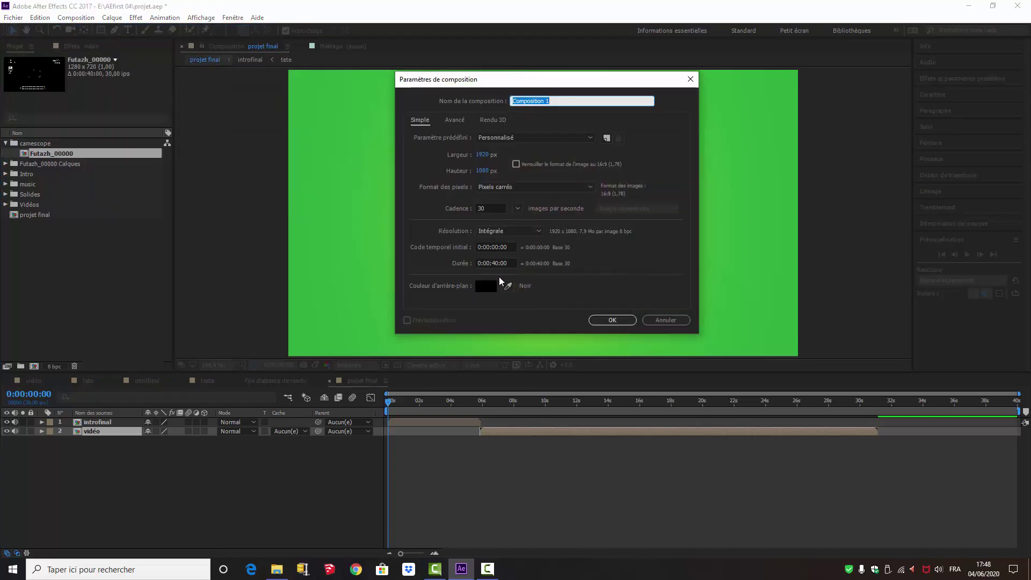
{"action": "left_click", "coordinate": [498, 263]}
{"action": "left_click_drag", "start_coordinate": [500, 264], "coordinate": [495, 263]}
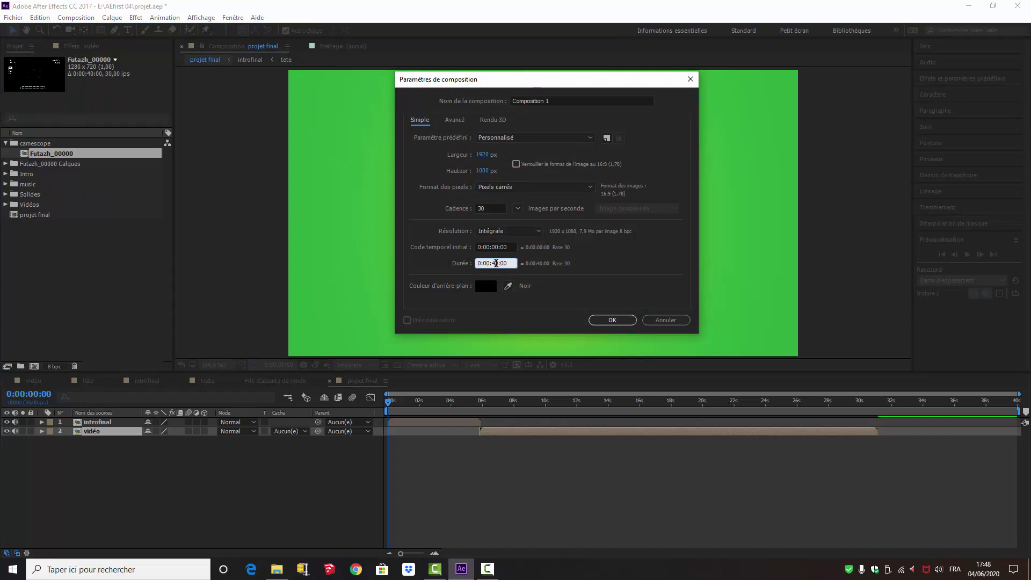
{"action": "left_click", "coordinate": [499, 263]}
{"action": "left_click_drag", "start_coordinate": [498, 263], "coordinate": [501, 264]}
{"action": "left_click", "coordinate": [500, 263]}
{"action": "key", "text": "BackSpace"}
{"action": "key", "text": "BackSpace"}
{"action": "type", "text": "25"}
{"action": "left_click", "coordinate": [621, 320]}
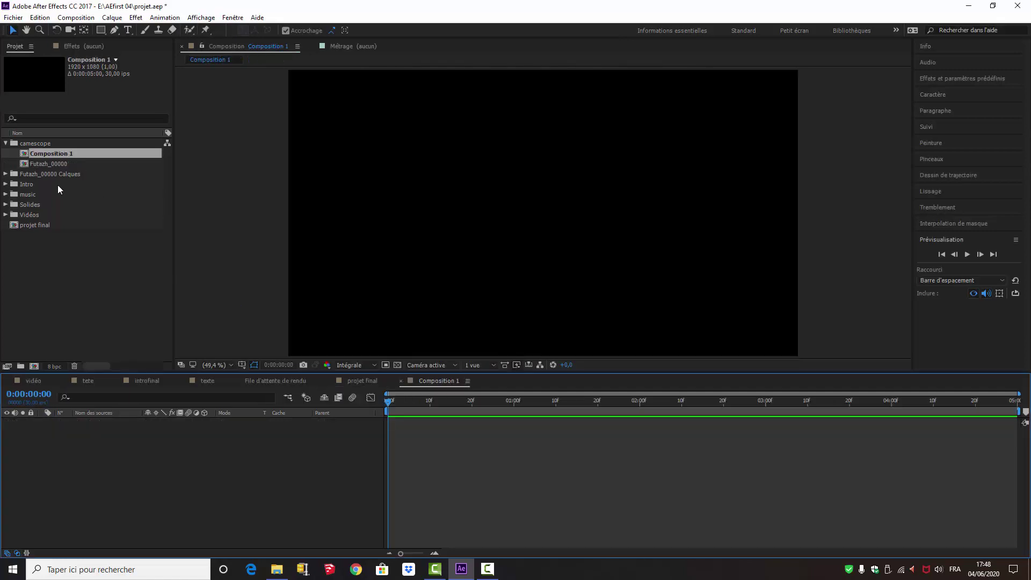
Step: Add Futazh_00000 to Composition 1 and scale the layer to 151% so it fills the frame
{"action": "left_click_drag", "start_coordinate": [53, 163], "coordinate": [99, 443]}
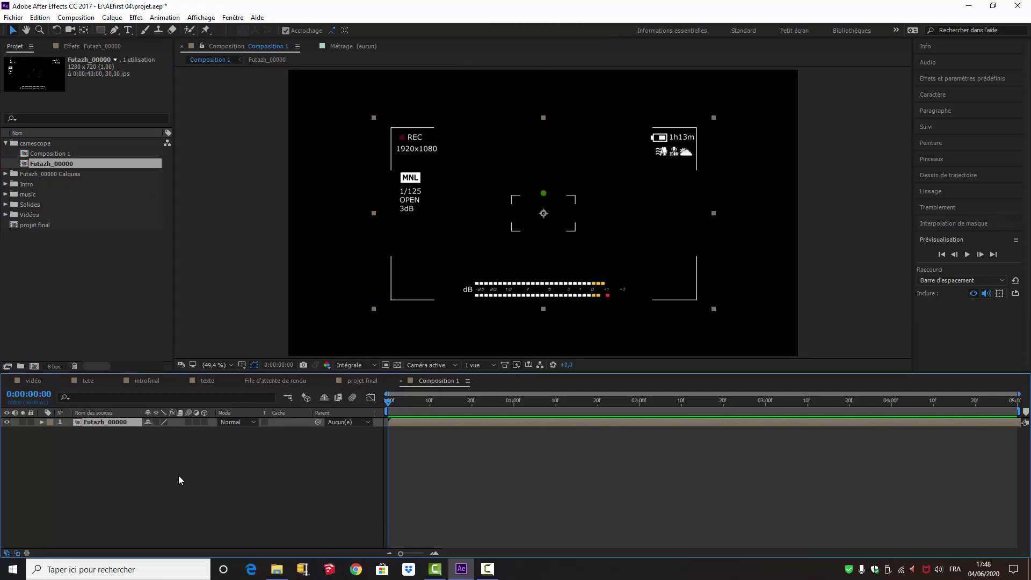
{"action": "key", "text": "s"}
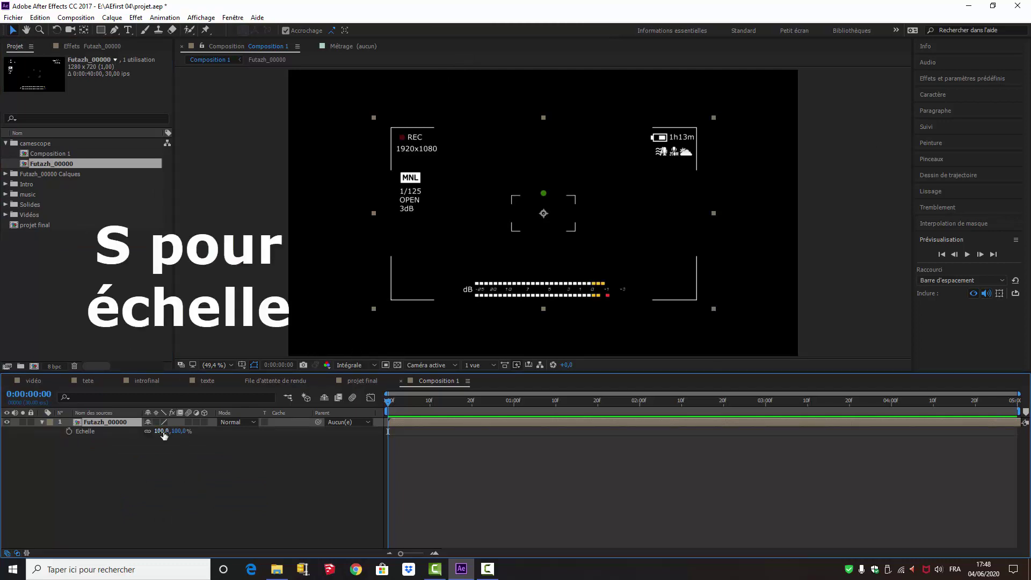
{"action": "left_click_drag", "start_coordinate": [163, 434], "coordinate": [185, 431]}
{"action": "left_click", "coordinate": [302, 481]}
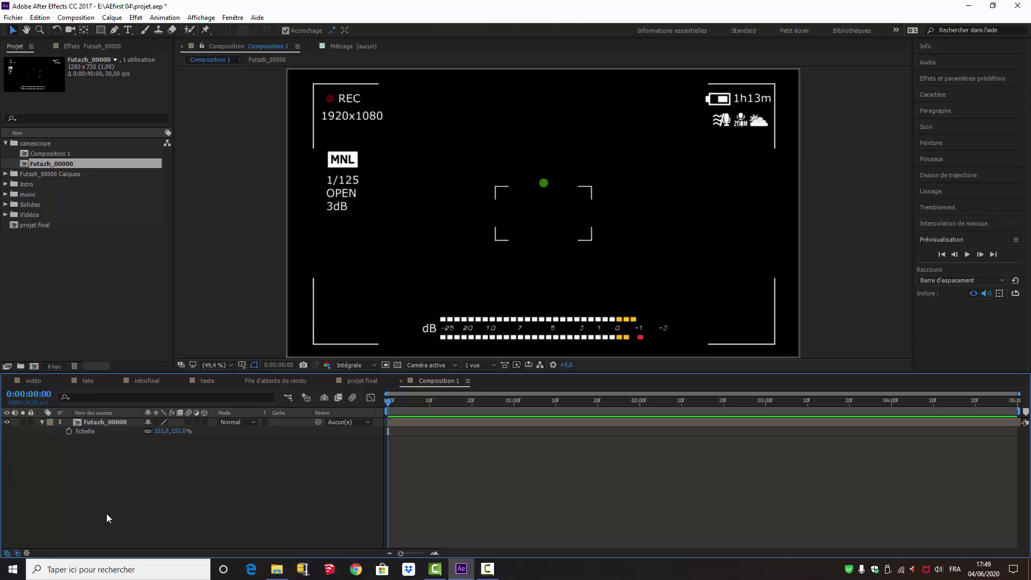
Step: Draw a rectangular mask around the dB level meter on the Futazh_00000 layer and set its mode to Soustraction
{"action": "left_click", "coordinate": [102, 425]}
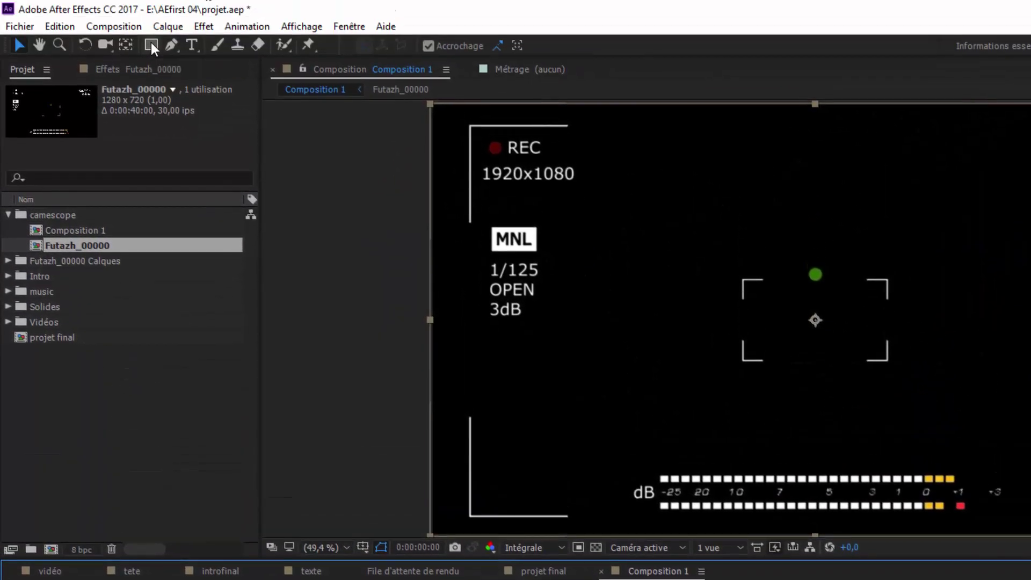
{"action": "left_click", "coordinate": [152, 46]}
{"action": "left_click_drag", "start_coordinate": [614, 447], "coordinate": [1017, 534]}
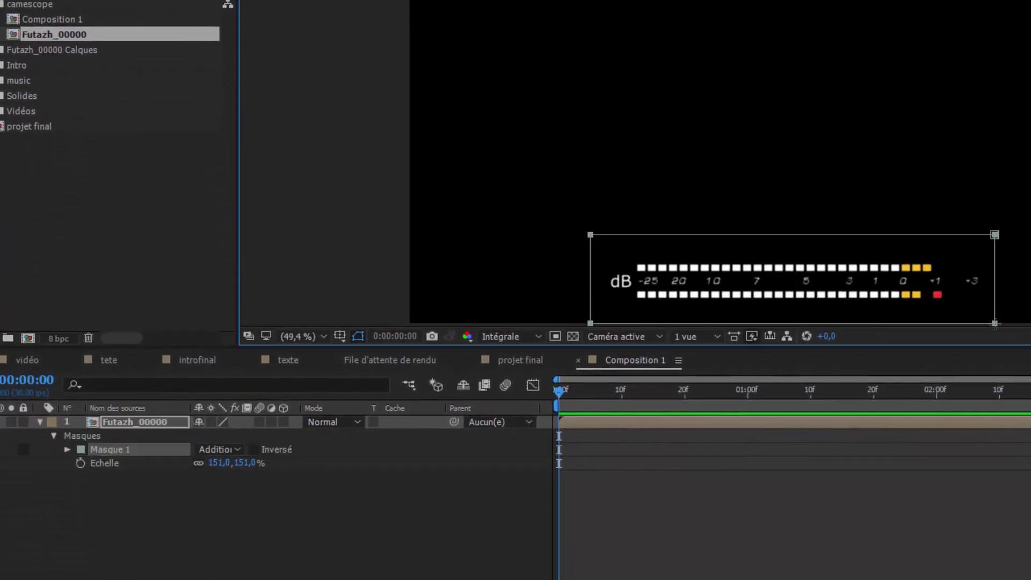
{"action": "left_click_drag", "start_coordinate": [994, 323], "coordinate": [983, 319]}
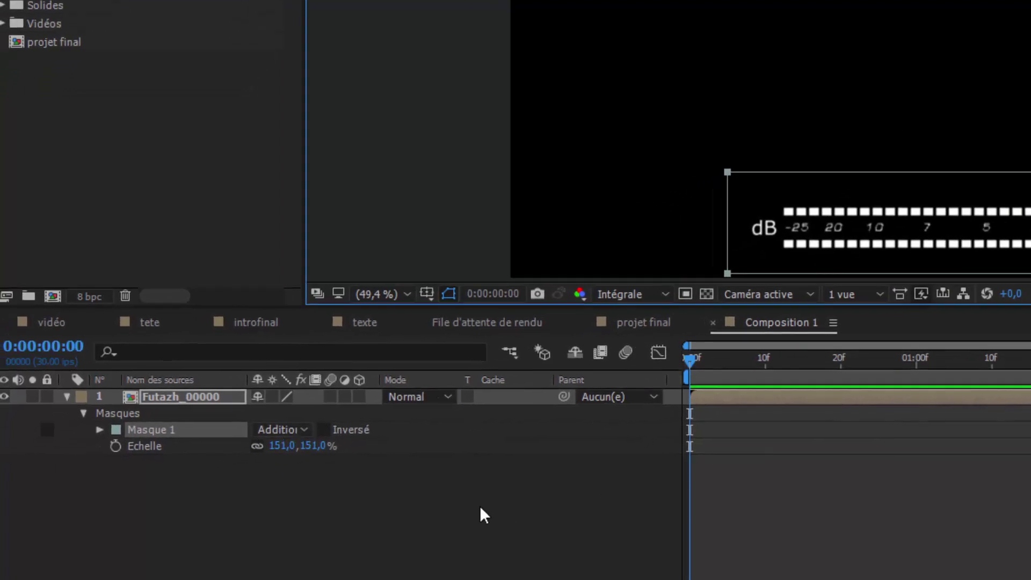
{"action": "left_click", "coordinate": [304, 429]}
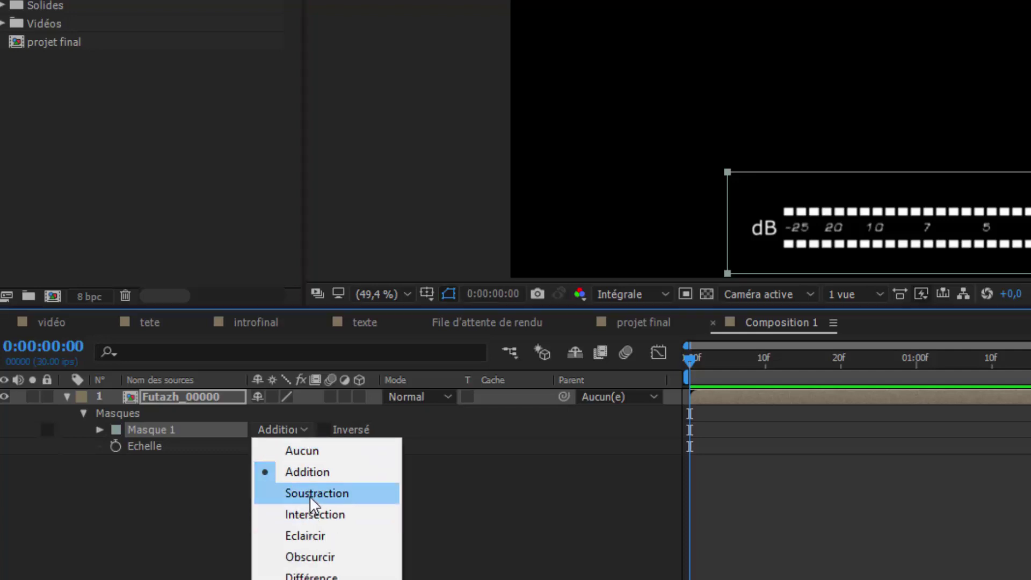
{"action": "left_click", "coordinate": [311, 497]}
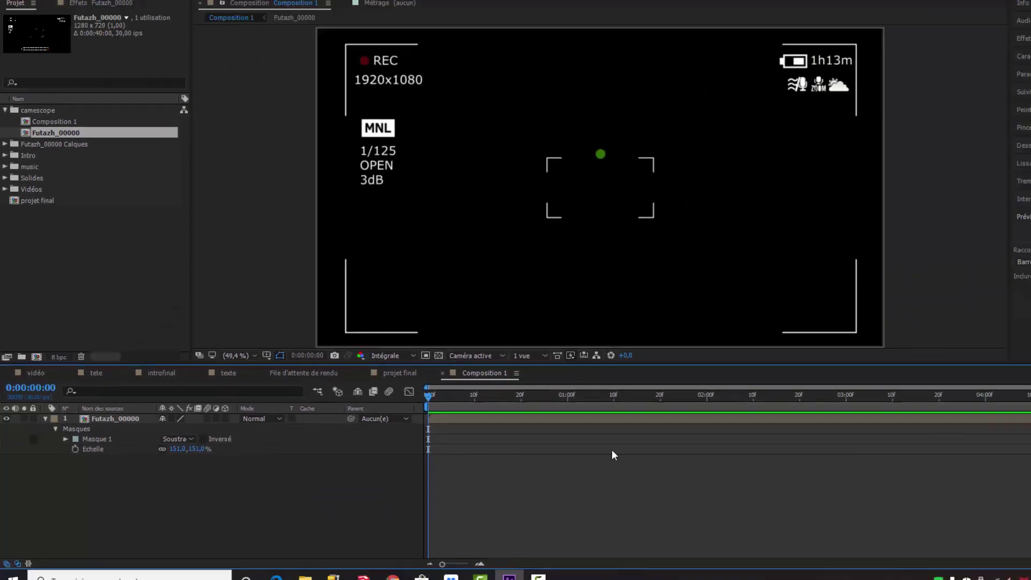
Step: Check the camcorder overlay in Composition 1 against the transparency grid, and return to the black background
{"action": "left_click", "coordinate": [438, 355]}
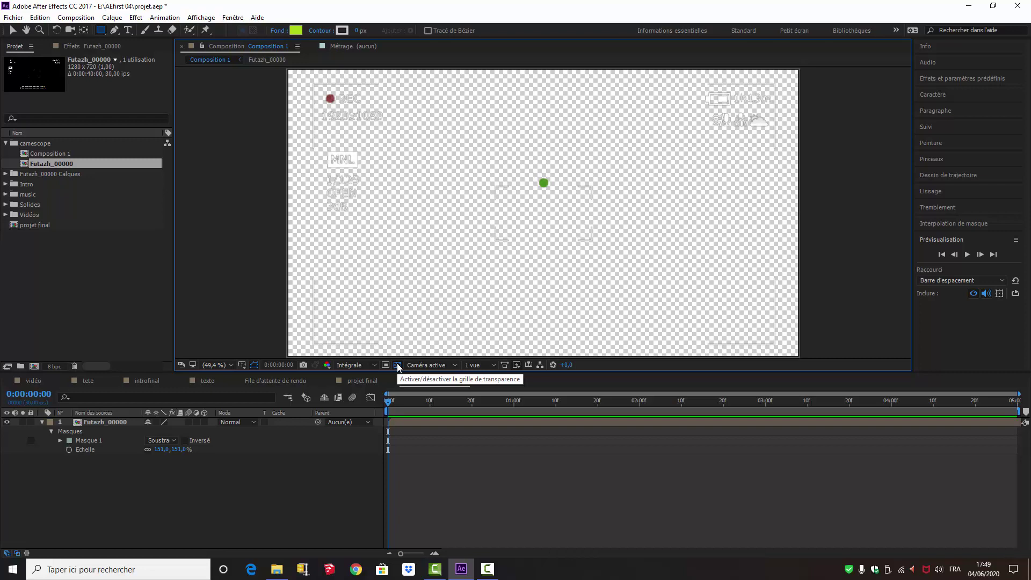
{"action": "left_click", "coordinate": [398, 365]}
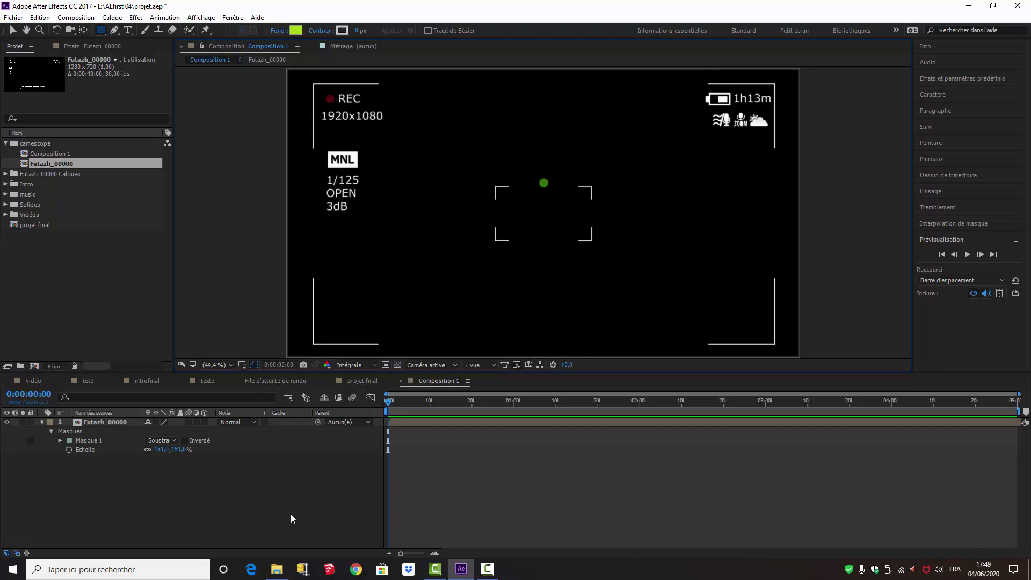
{"action": "left_click", "coordinate": [397, 363]}
Step: Create a new composition with a width of 500 px and a height of 500 px
{"action": "left_click", "coordinate": [79, 22]}
{"action": "left_click", "coordinate": [86, 30]}
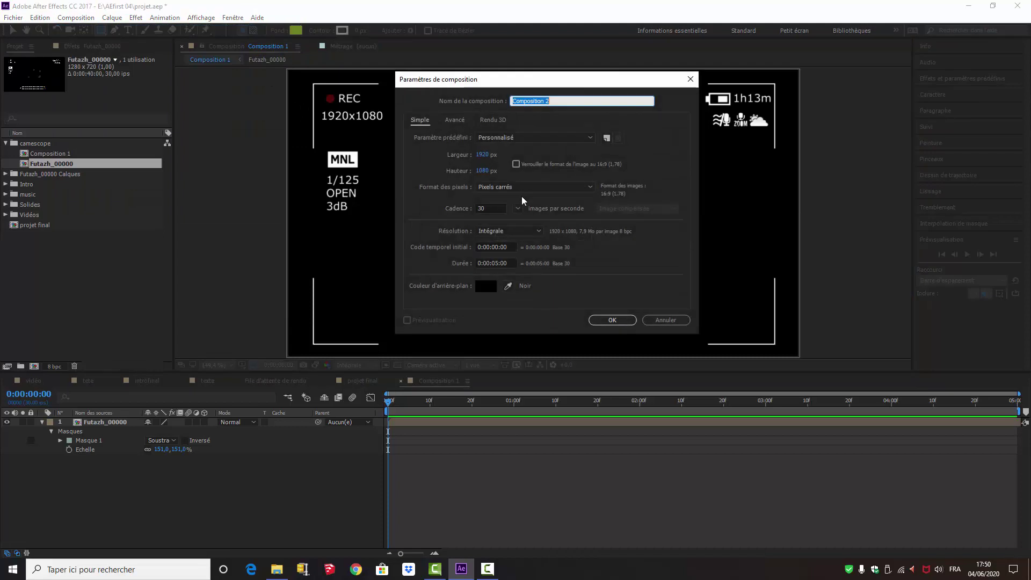
{"action": "left_click", "coordinate": [483, 155]}
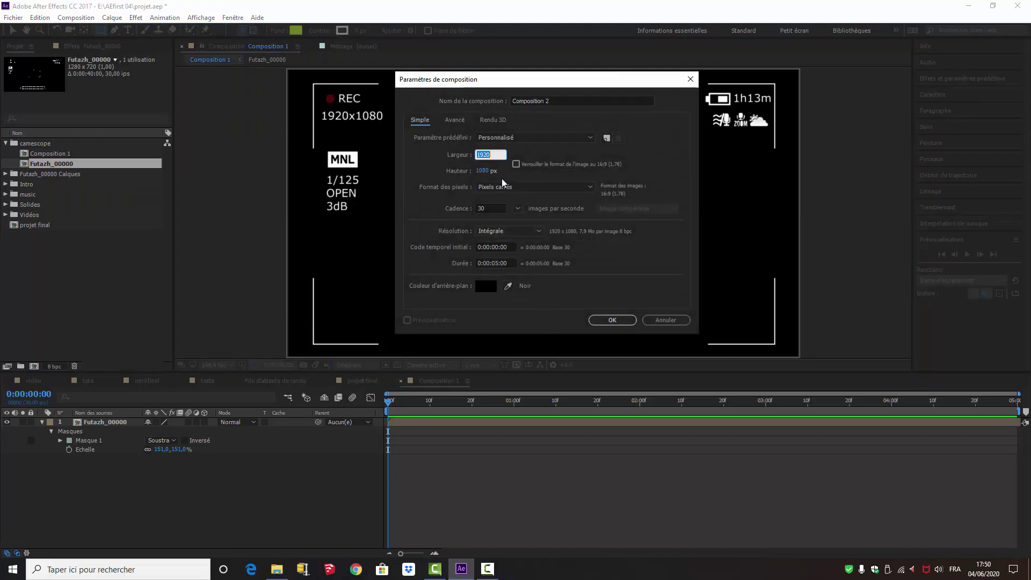
{"action": "type", "text": "500"}
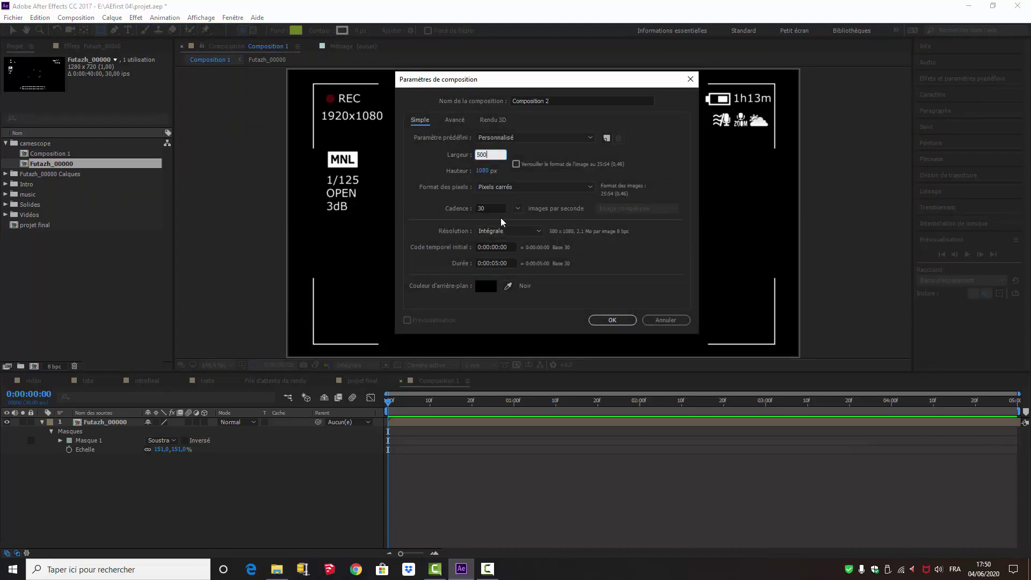
{"action": "left_click", "coordinate": [486, 171]}
{"action": "type", "text": "500"}
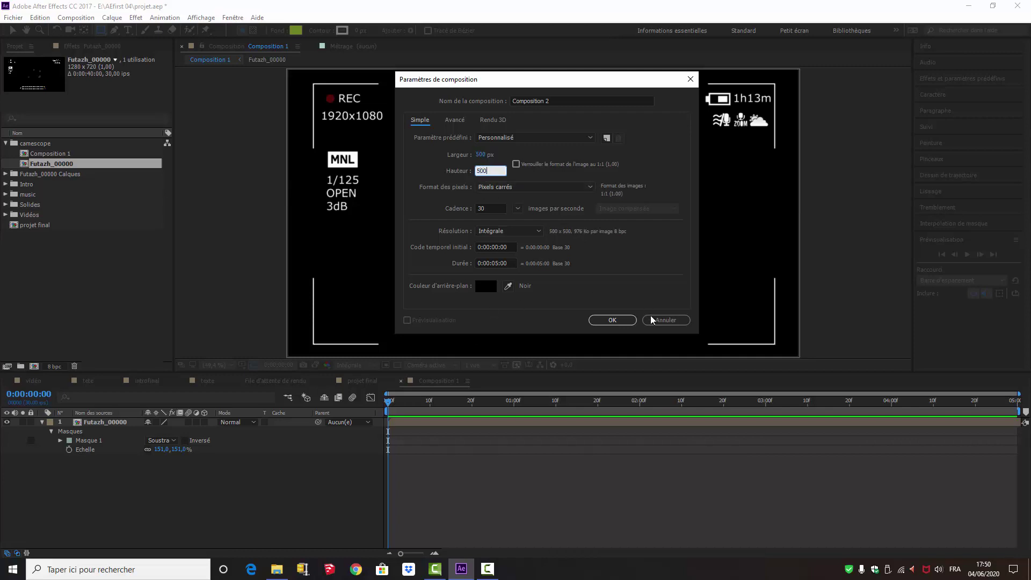
{"action": "left_click", "coordinate": [613, 320]}
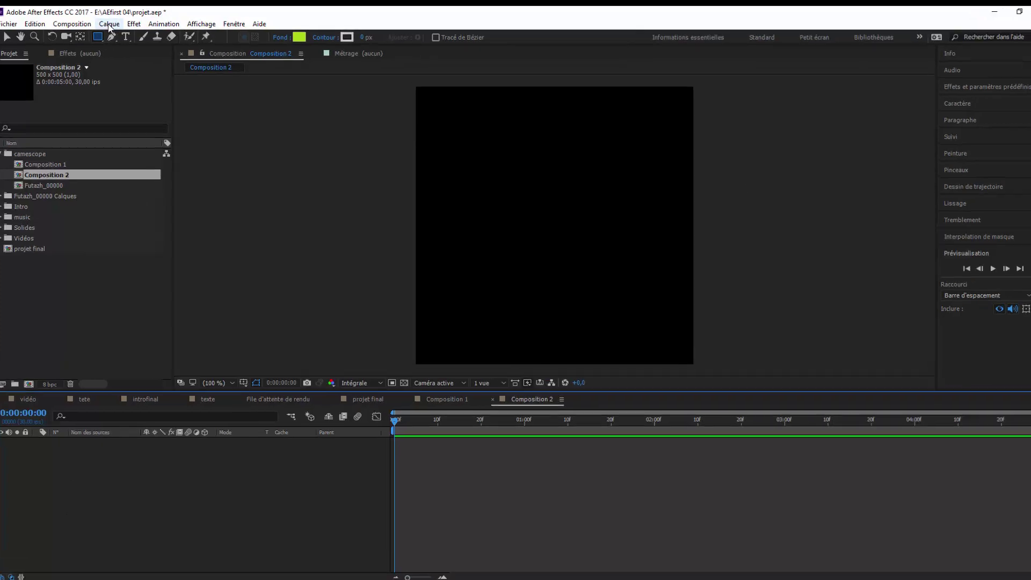
Step: Add a black solid layer to Composition 2, keeping the default name and composition size
{"action": "left_click", "coordinate": [109, 24]}
{"action": "mouse_move", "coordinate": [119, 36]}
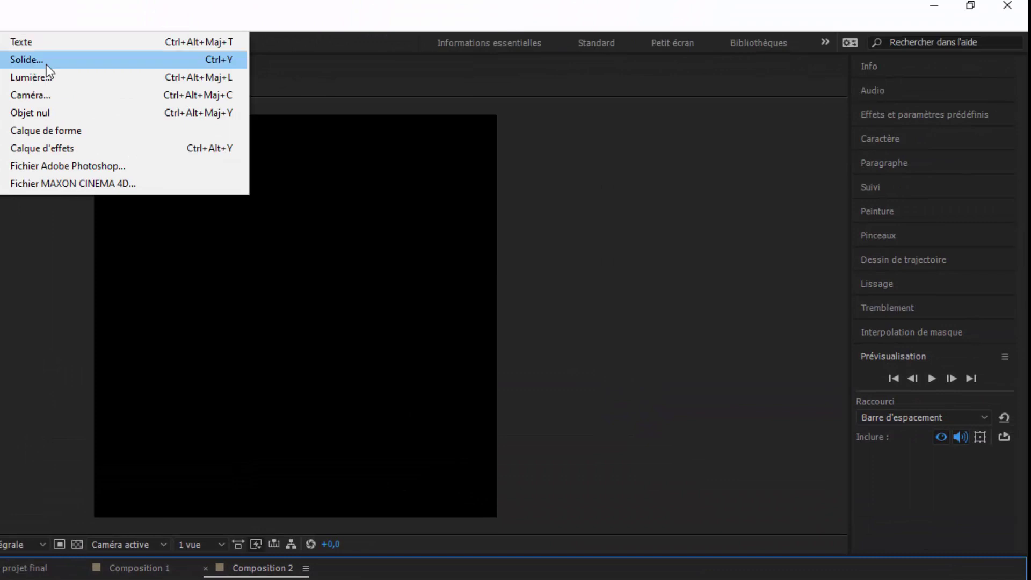
{"action": "left_click", "coordinate": [46, 60]}
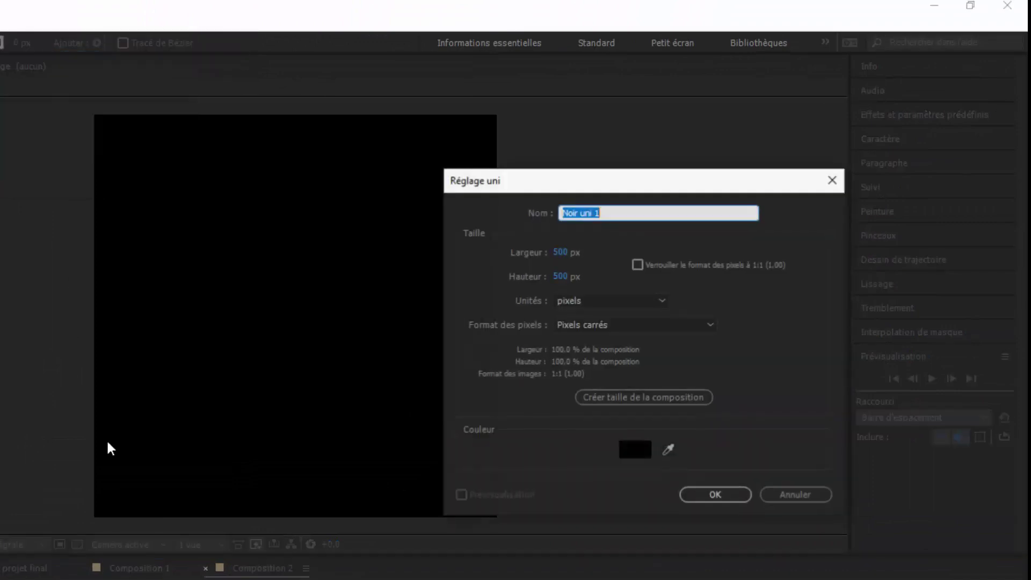
{"action": "left_click", "coordinate": [705, 493]}
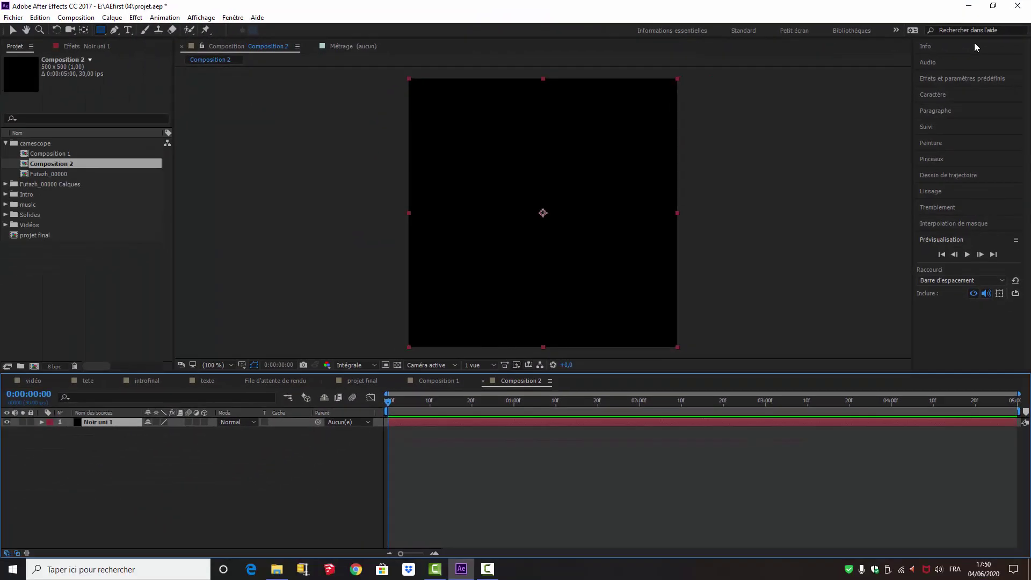
Step: Find the Nombres effect and apply it to the Noir uni 1 layer with the alignment set to Centre
{"action": "left_click", "coordinate": [233, 18]}
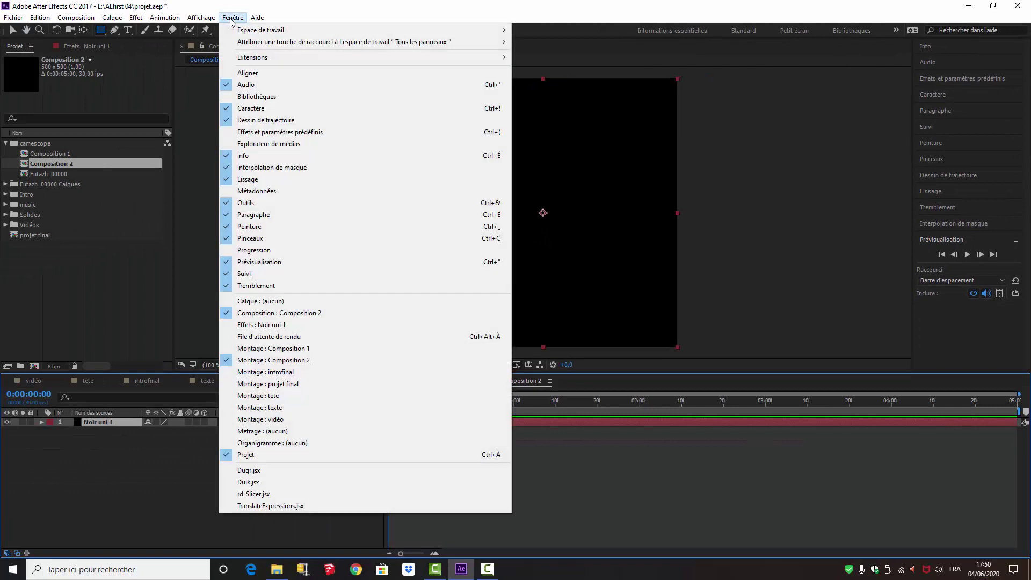
{"action": "left_click", "coordinate": [225, 132]}
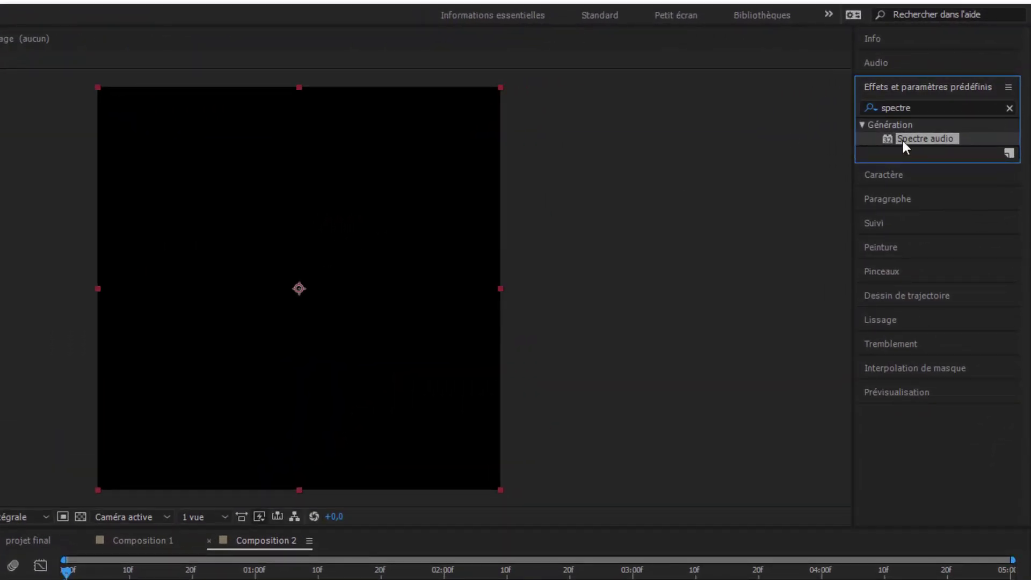
{"action": "double_click", "coordinate": [884, 113]}
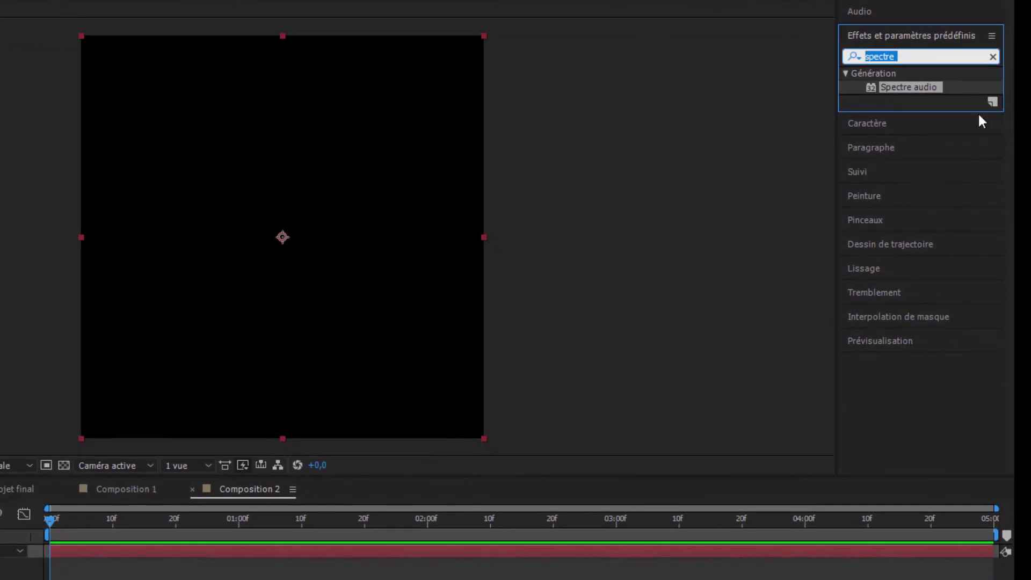
{"action": "type", "text": "nom"}
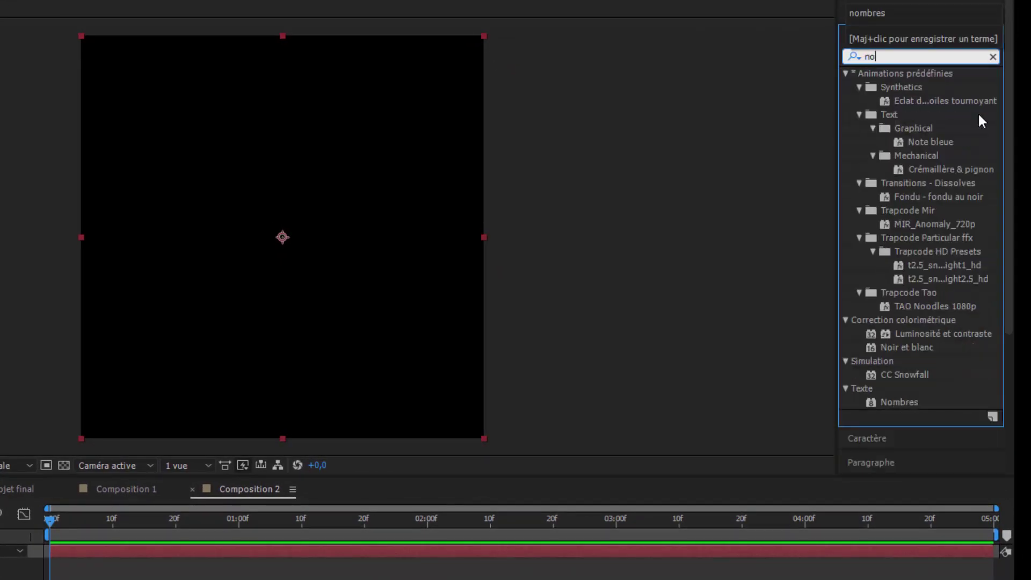
{"action": "type", "text": "bres"}
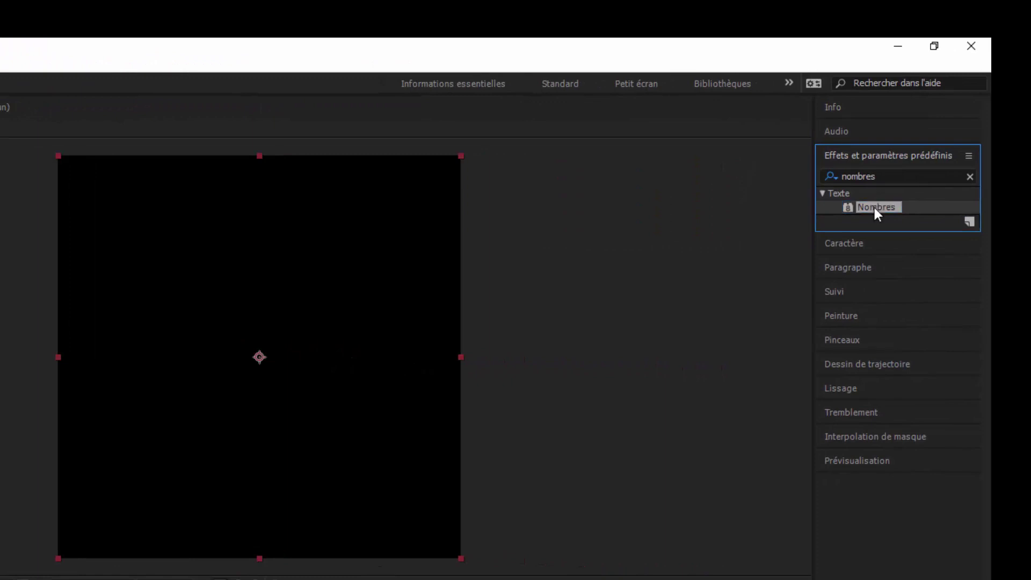
{"action": "left_click_drag", "start_coordinate": [874, 207], "coordinate": [259, 323]}
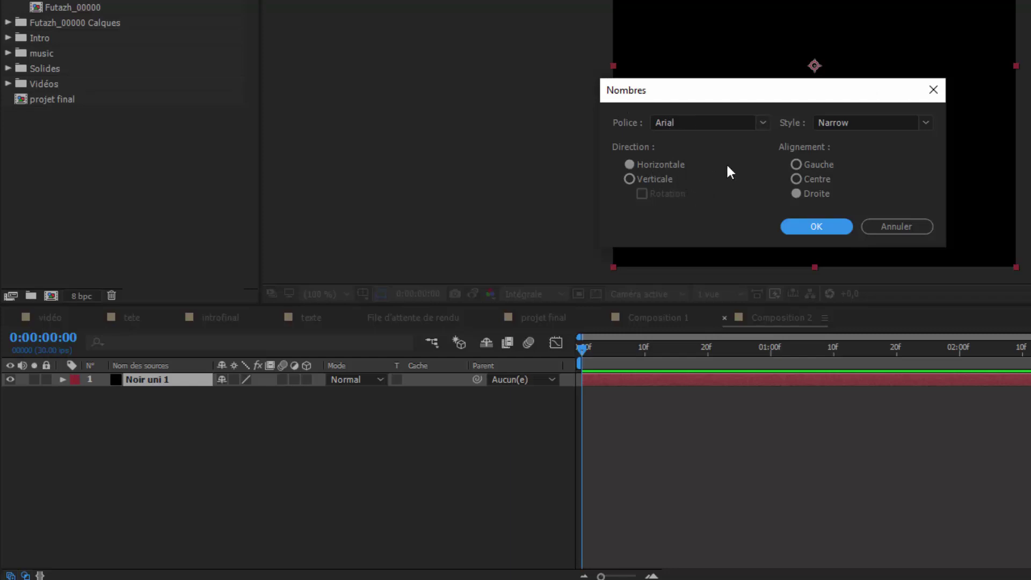
{"action": "left_click", "coordinate": [798, 182]}
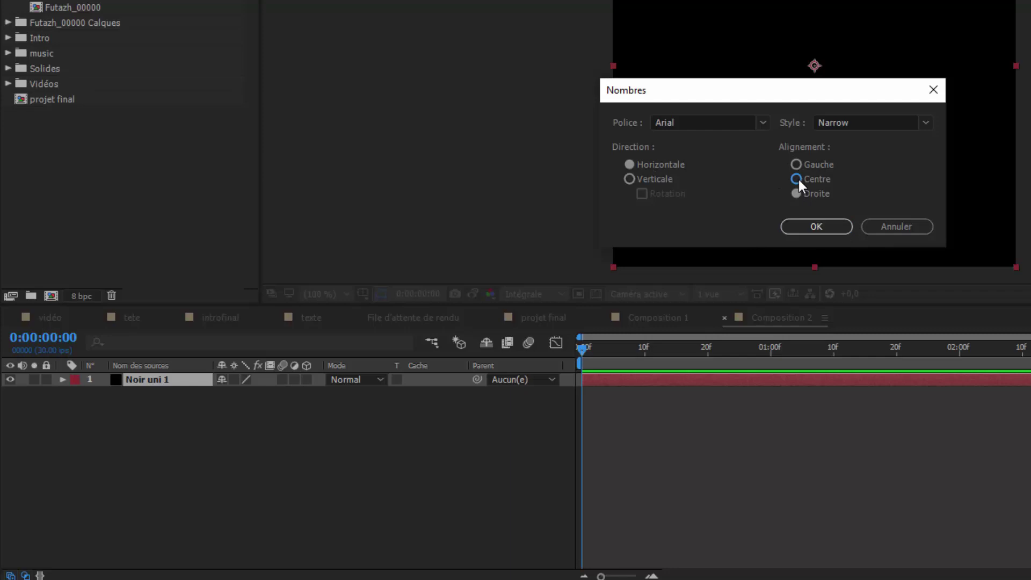
{"action": "left_click", "coordinate": [816, 226]}
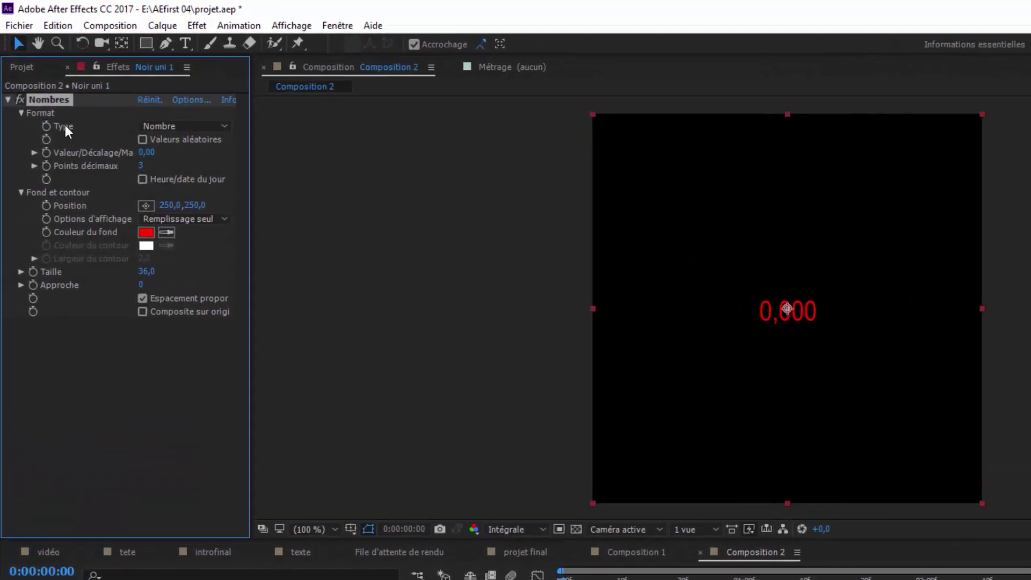
Step: Set the Nombres effect's type to Temps, its fill colour to near white and its size to 115
{"action": "left_click", "coordinate": [224, 126]}
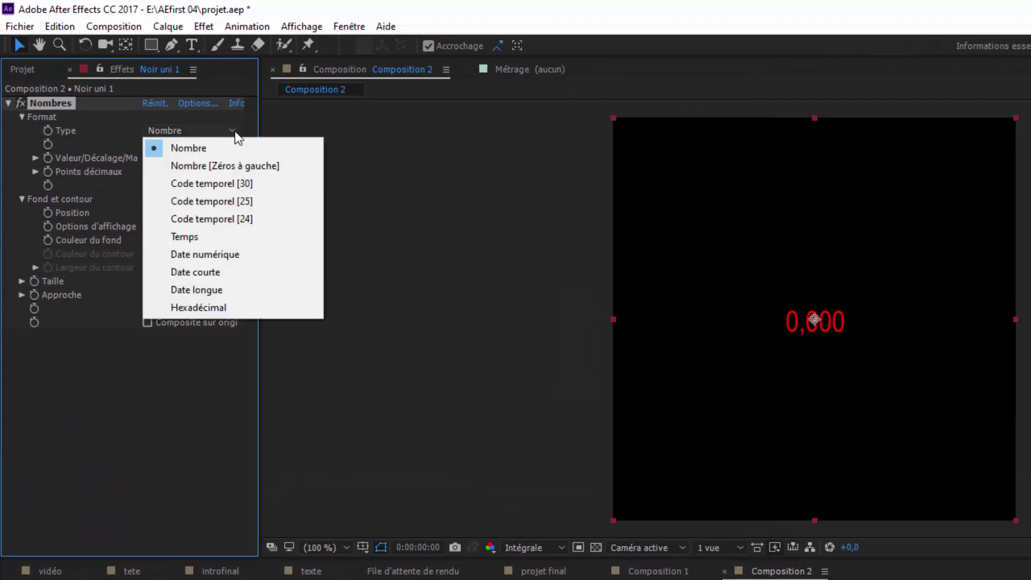
{"action": "left_click", "coordinate": [213, 237]}
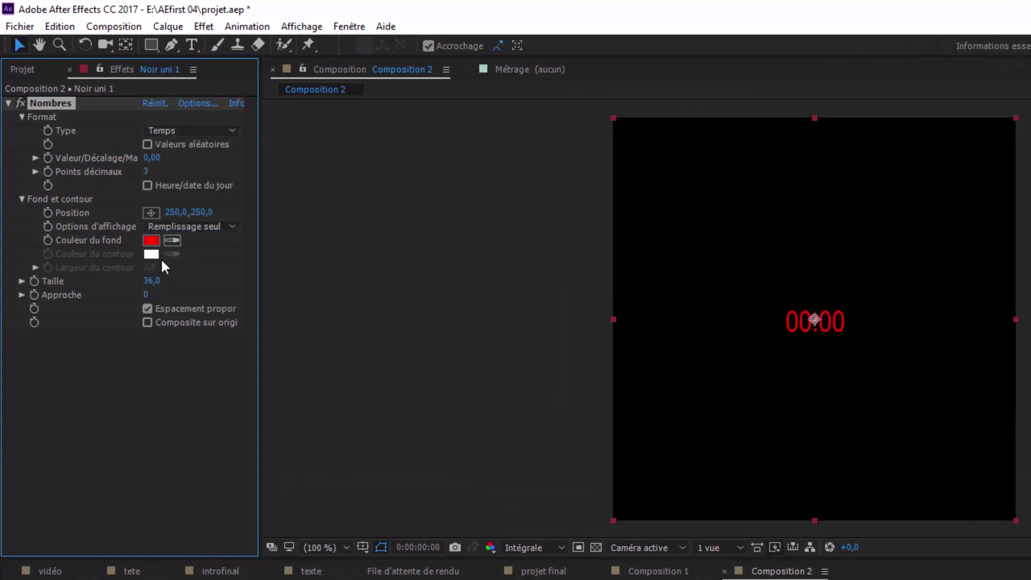
{"action": "left_click", "coordinate": [157, 240]}
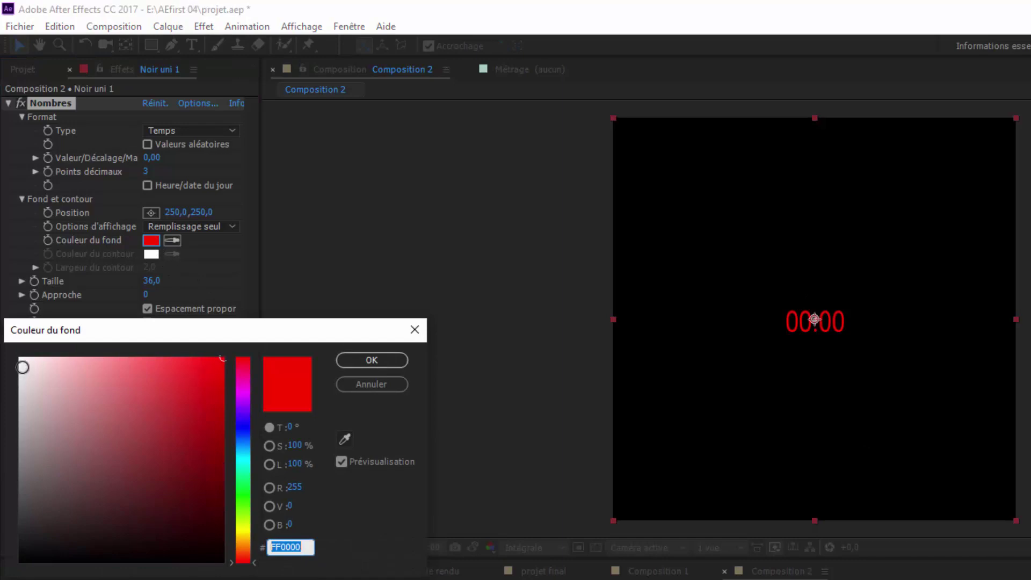
{"action": "left_click", "coordinate": [27, 366]}
{"action": "left_click", "coordinate": [349, 361]}
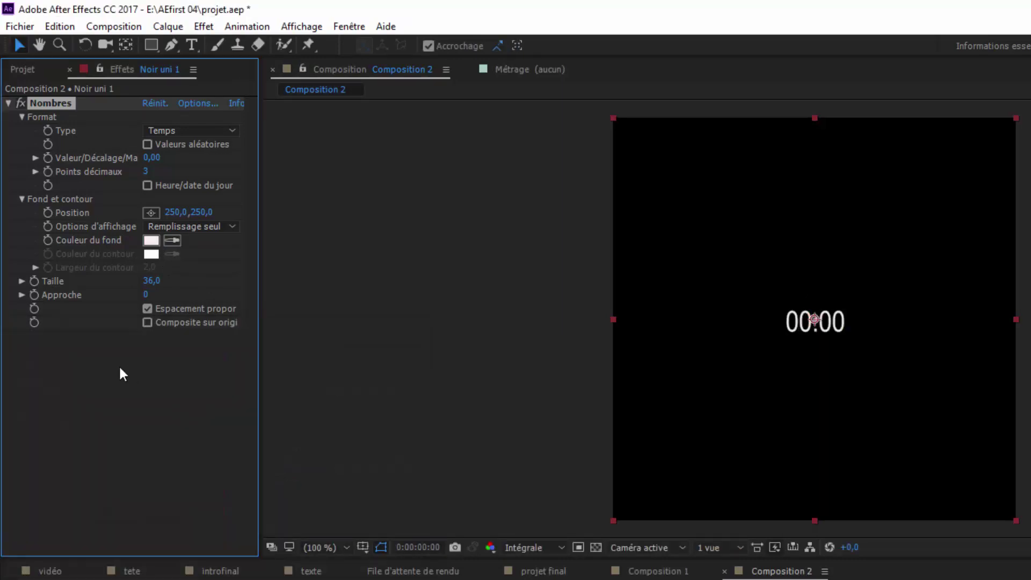
{"action": "left_click_drag", "start_coordinate": [152, 281], "coordinate": [216, 283]}
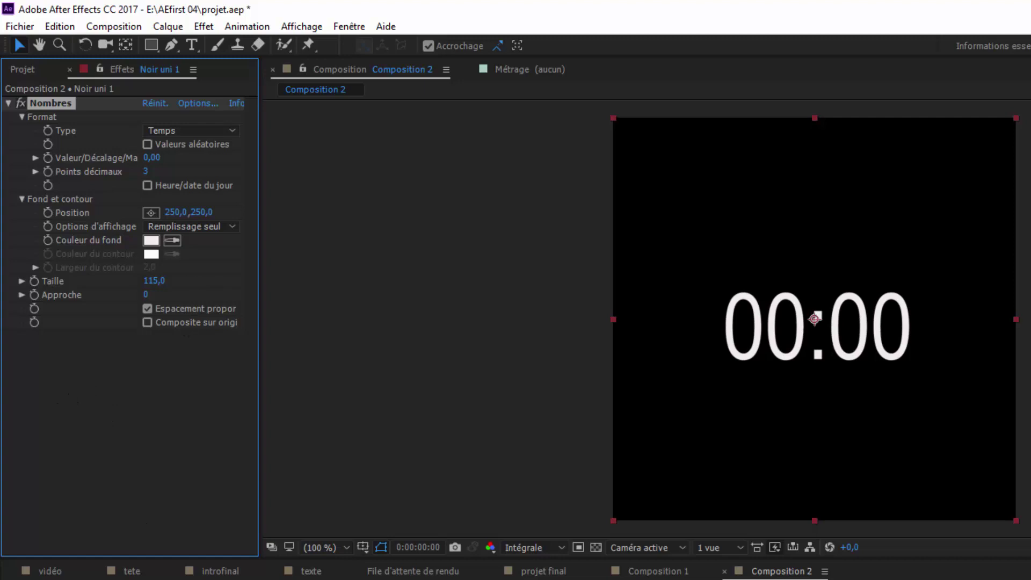
Step: Add a keyframe for the Nombres effect's Valeur/Décalage property at 0,00 at the start of Composition 2
{"action": "left_click", "coordinate": [63, 562]}
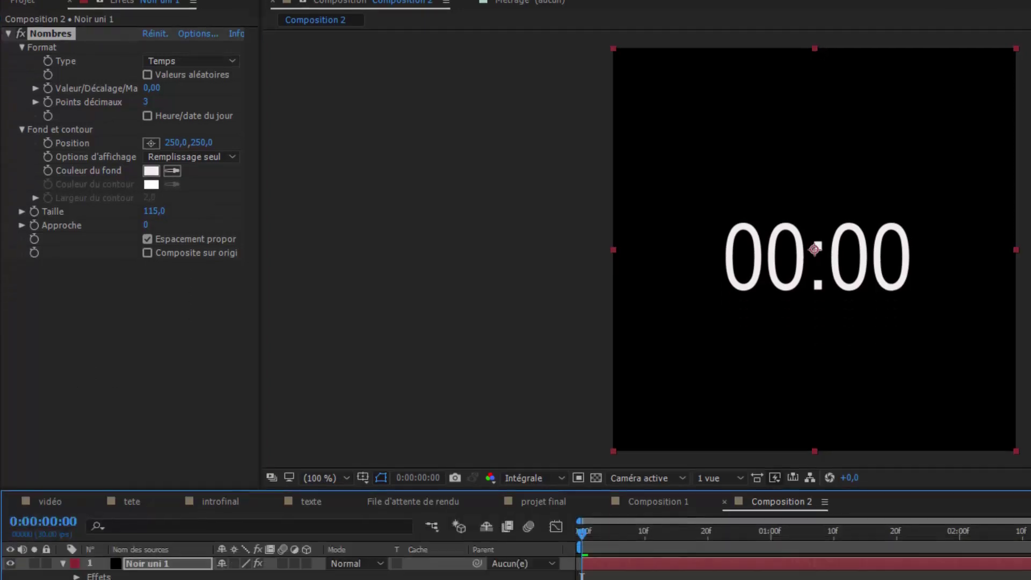
{"action": "left_click", "coordinate": [75, 447]}
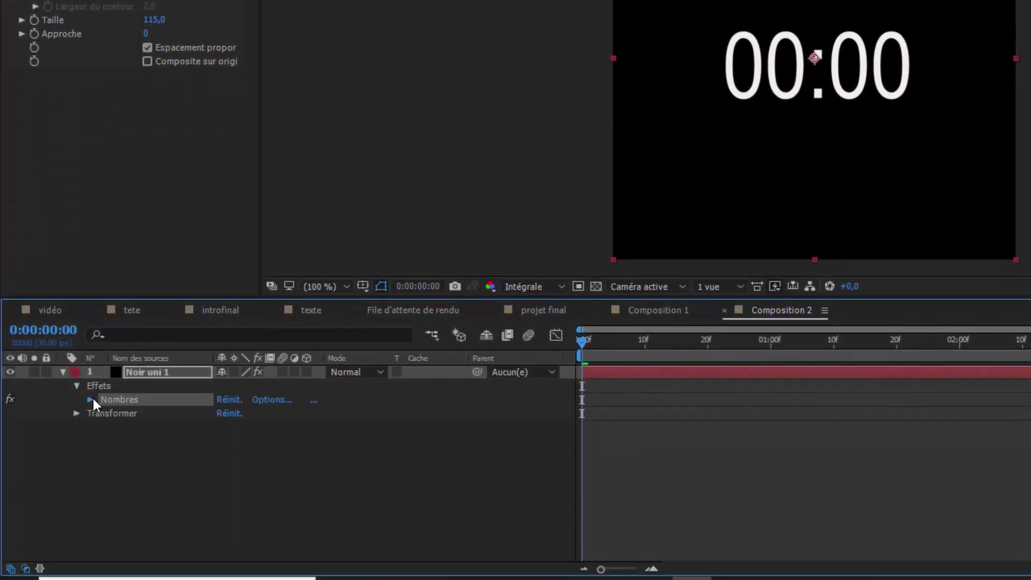
{"action": "left_click", "coordinate": [91, 461]}
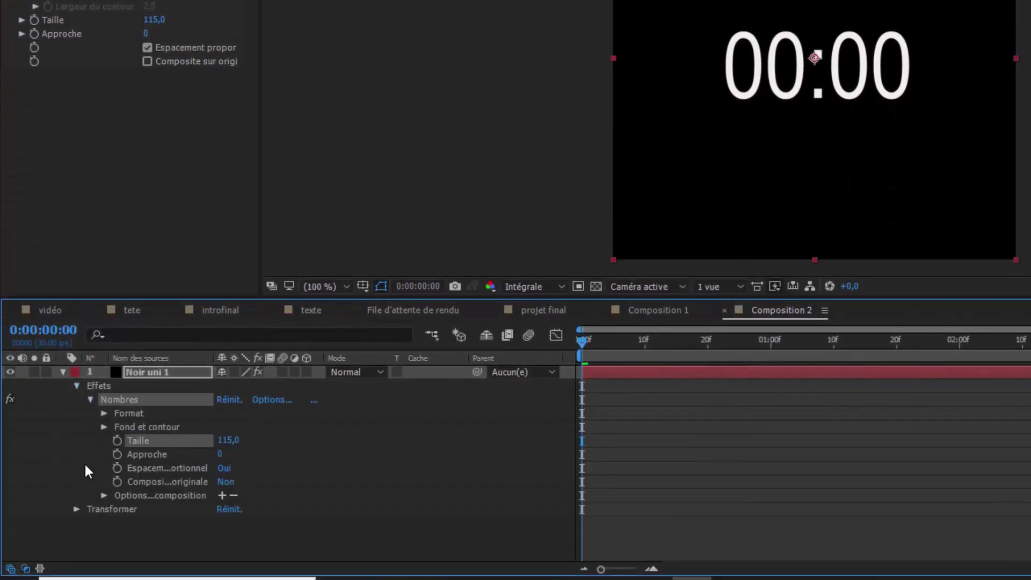
{"action": "left_click", "coordinate": [105, 414]}
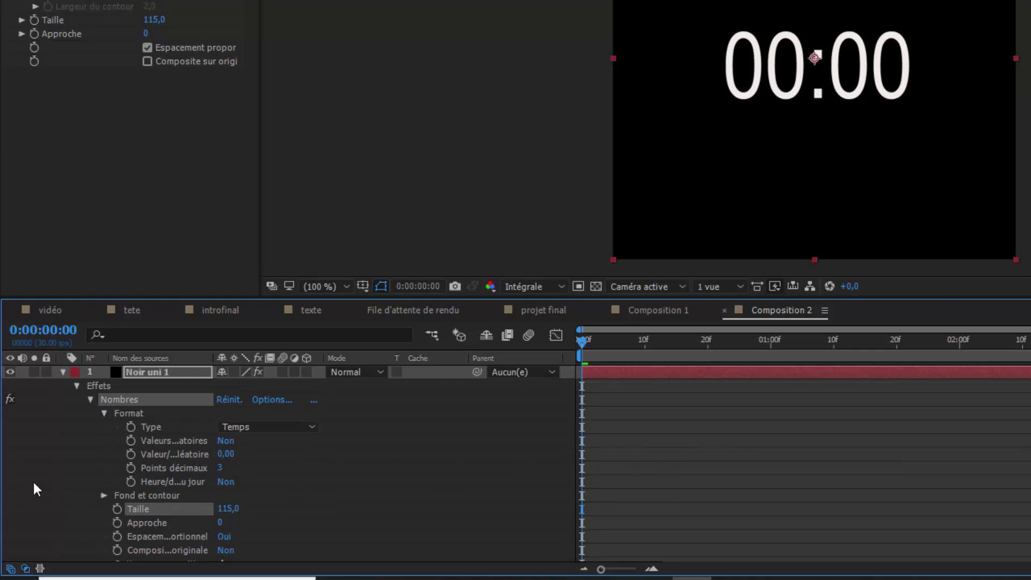
{"action": "left_click", "coordinate": [131, 455]}
{"action": "left_click", "coordinate": [588, 349]}
Step: Set the Nombres effect's Valeur/Décalage to 150 at the composition's last frame, 0:00:04:29
{"action": "key", "text": "End"}
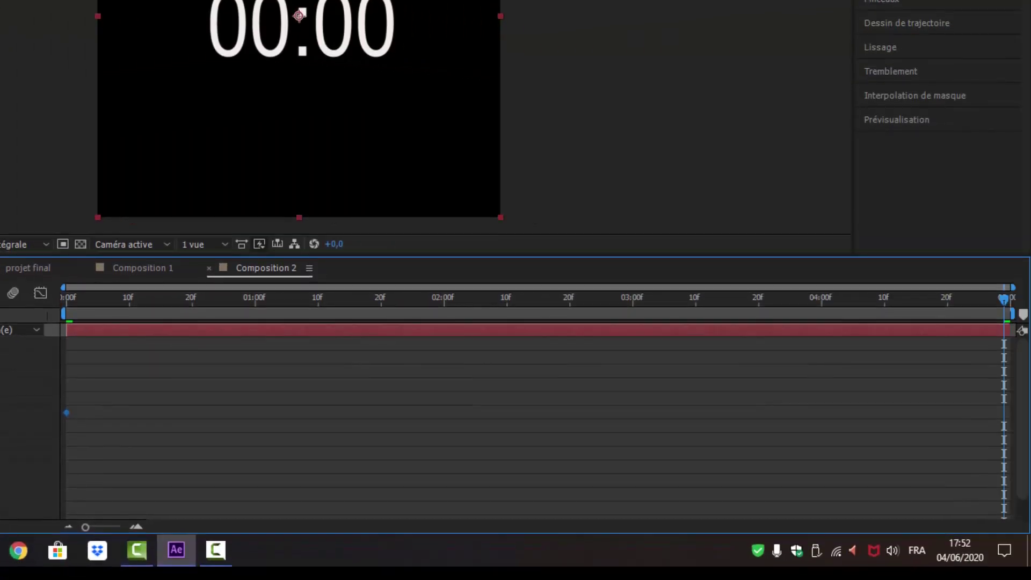
{"action": "left_click", "coordinate": [16, 419]}
{"action": "type", "text": "150"}
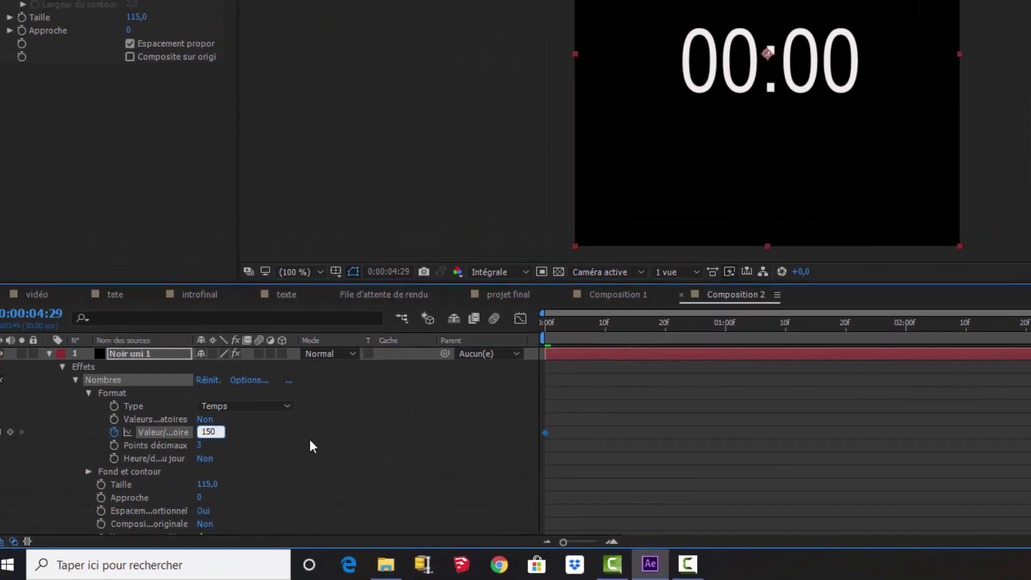
{"action": "key", "text": "Return"}
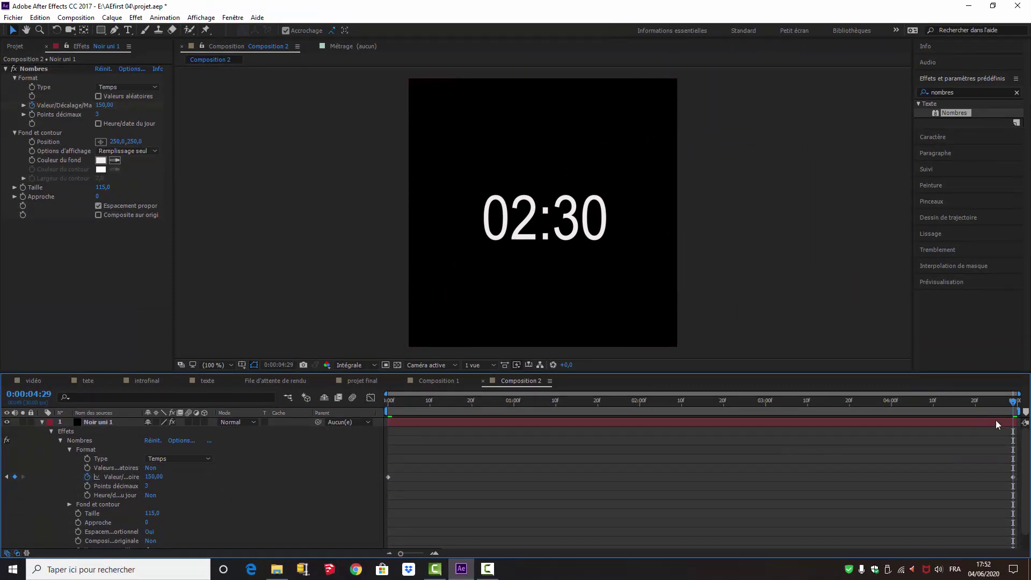
Step: Preview the counter animation from the start of Composition 2
{"action": "key", "text": "Home"}
{"action": "key", "text": "space"}
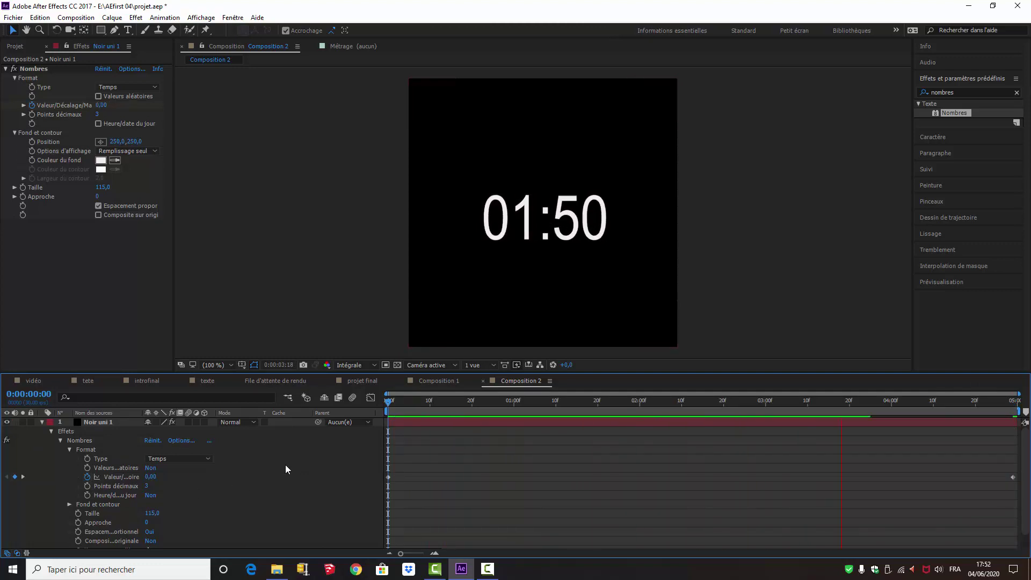
{"action": "key", "text": "space"}
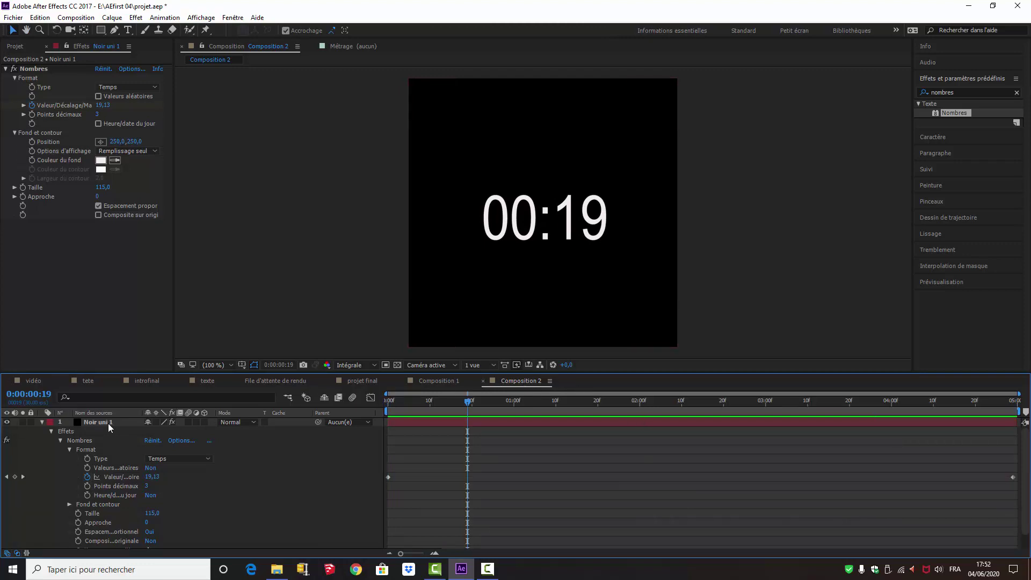
Step: Rename Composition 2 in the project as compteur
{"action": "left_click", "coordinate": [42, 422]}
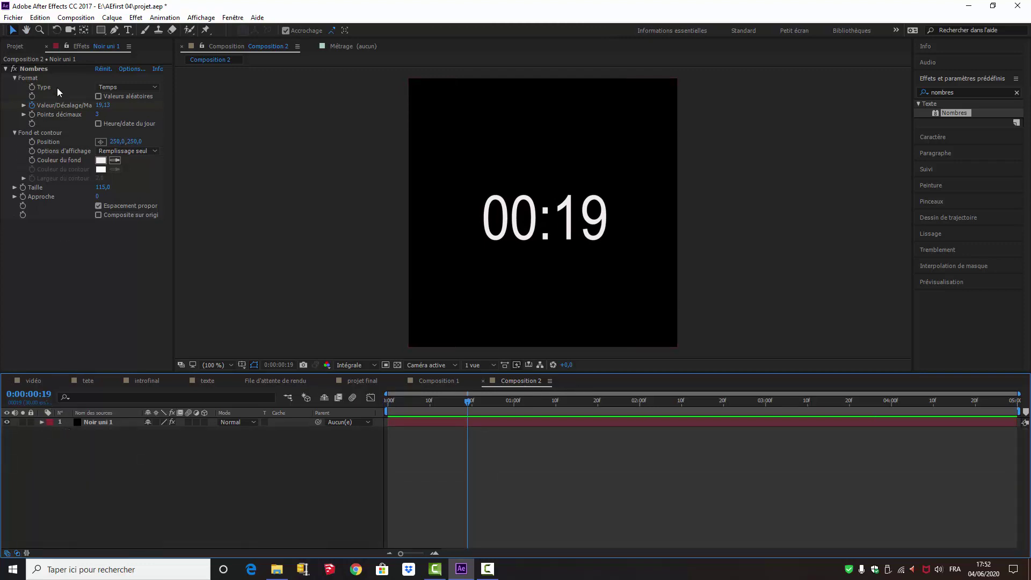
{"action": "left_click", "coordinate": [19, 46]}
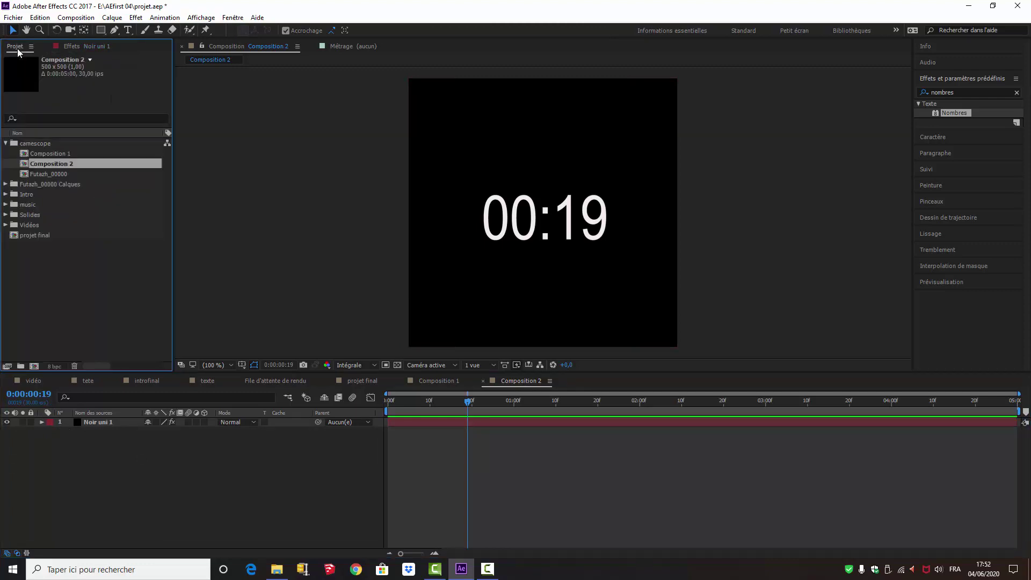
{"action": "right_click", "coordinate": [53, 160]}
{"action": "left_click", "coordinate": [95, 321]}
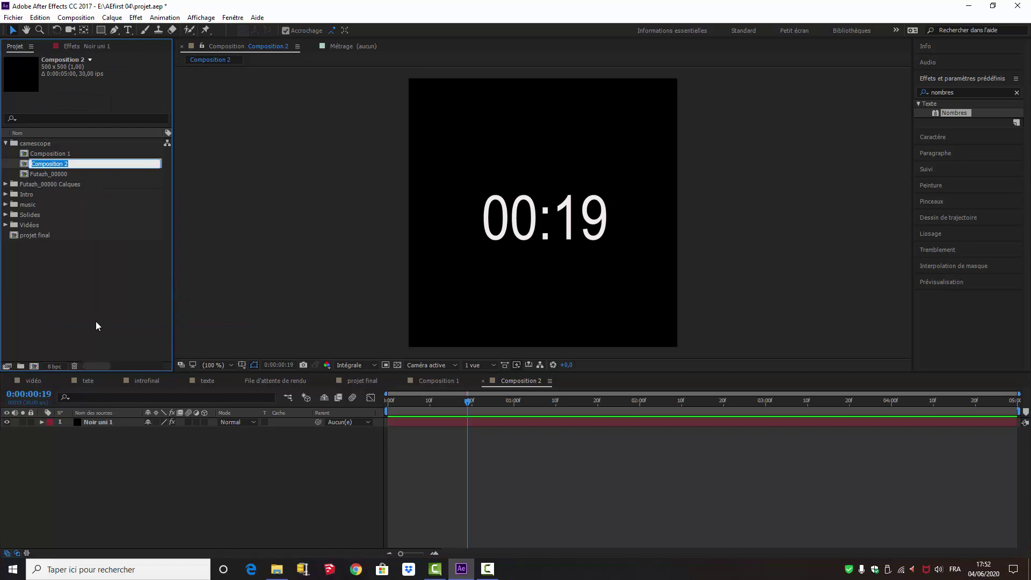
{"action": "type", "text": "c"}
{"action": "type", "text": "te"}
{"action": "key", "text": "Return"}
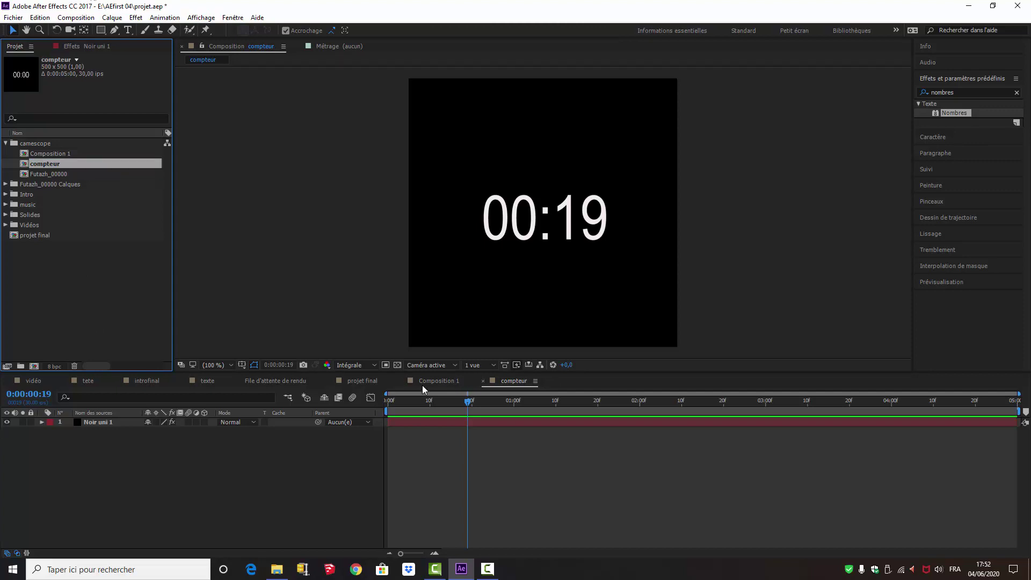
Step: Rename Composition 1 in the project as camescope
{"action": "left_click", "coordinate": [54, 154]}
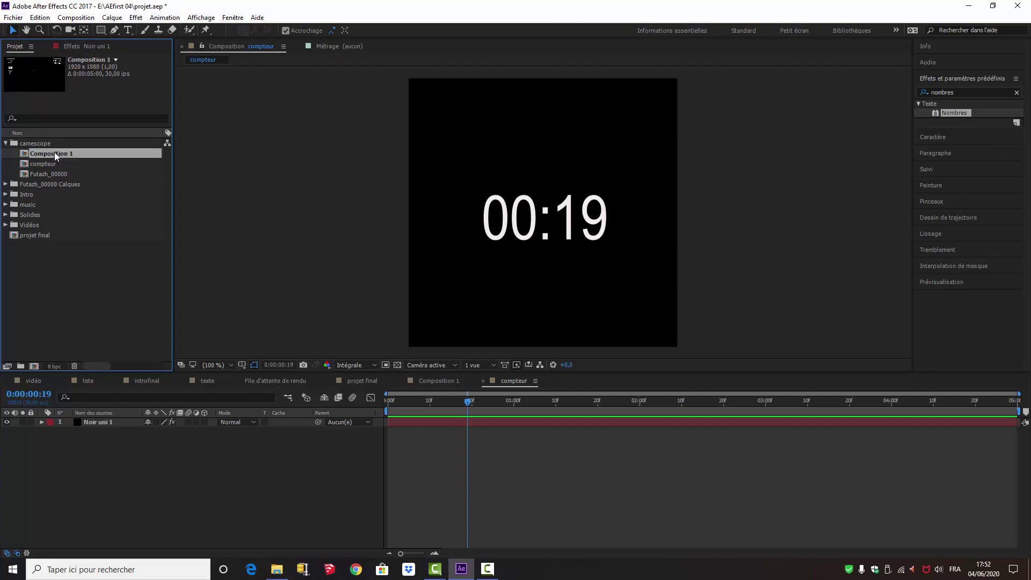
{"action": "right_click", "coordinate": [54, 153]}
{"action": "left_click", "coordinate": [100, 313]}
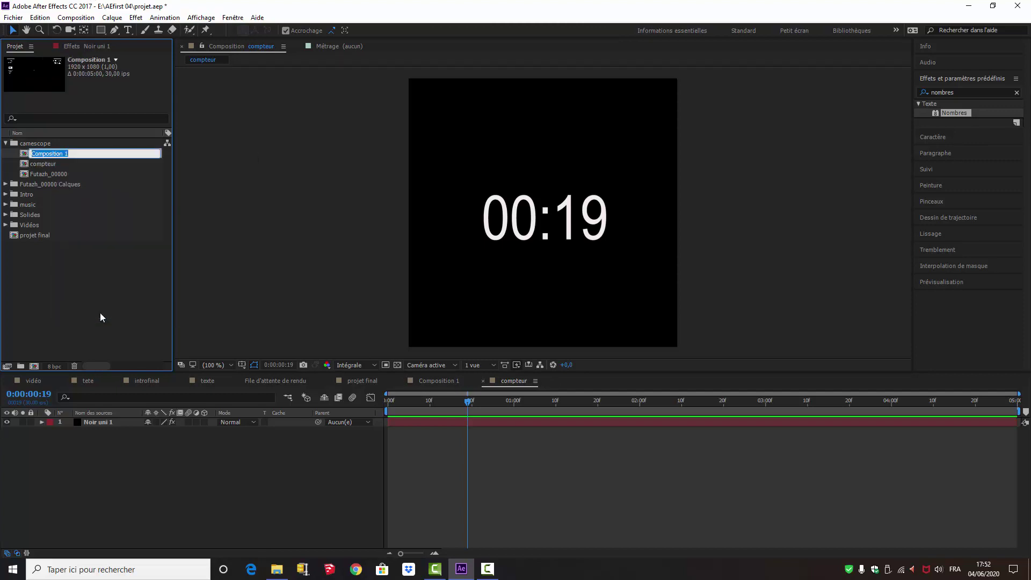
{"action": "type", "text": "camescope"}
{"action": "key", "text": "Return"}
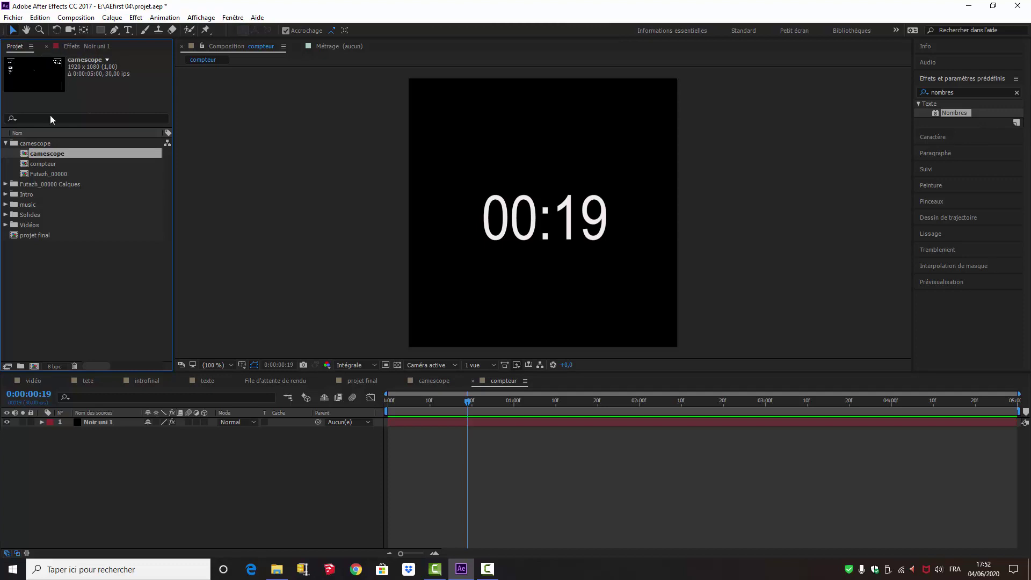
Step: Add compteur above the Futazh_00000 layer in the camescope composition, move it to the top centre of the frame and preview it
{"action": "double_click", "coordinate": [43, 153]}
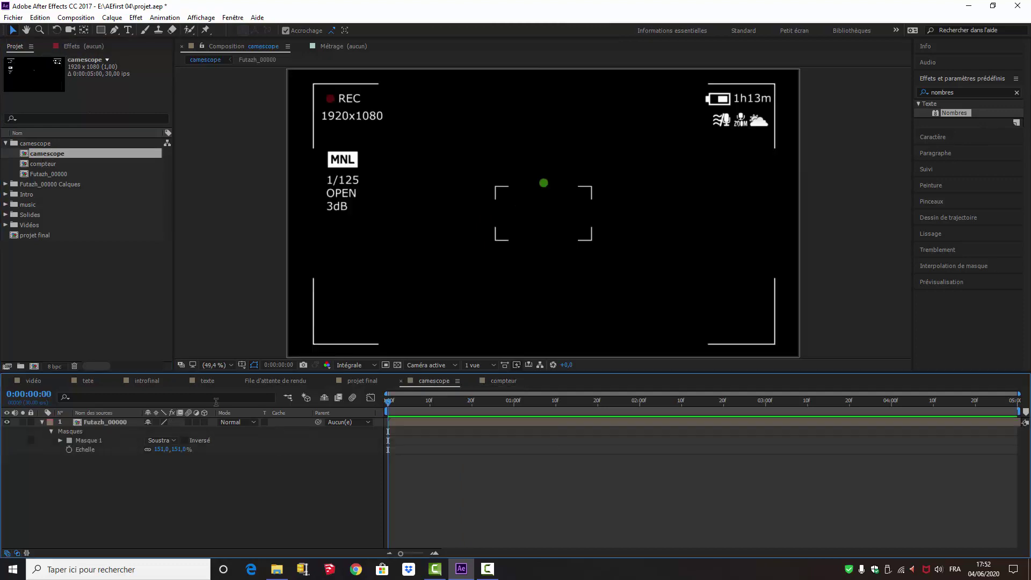
{"action": "left_click", "coordinate": [45, 423]}
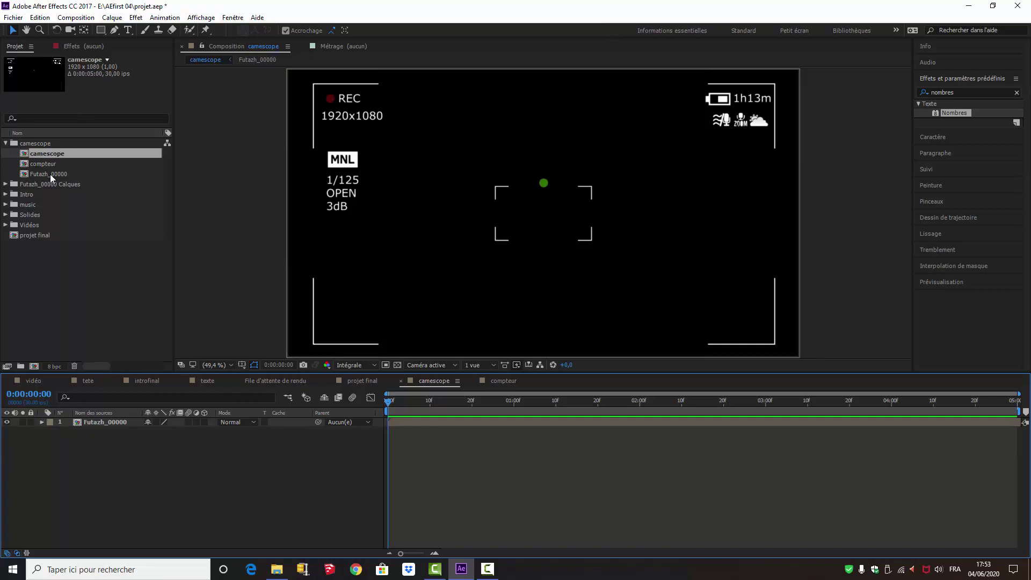
{"action": "left_click_drag", "start_coordinate": [43, 164], "coordinate": [99, 430]}
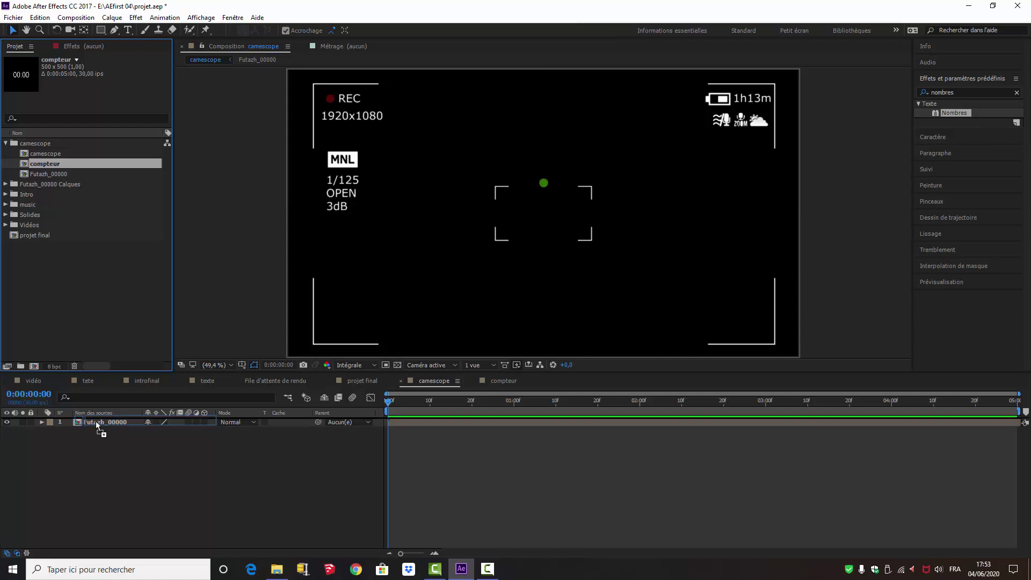
{"action": "left_click_drag", "start_coordinate": [568, 204], "coordinate": [568, 97]}
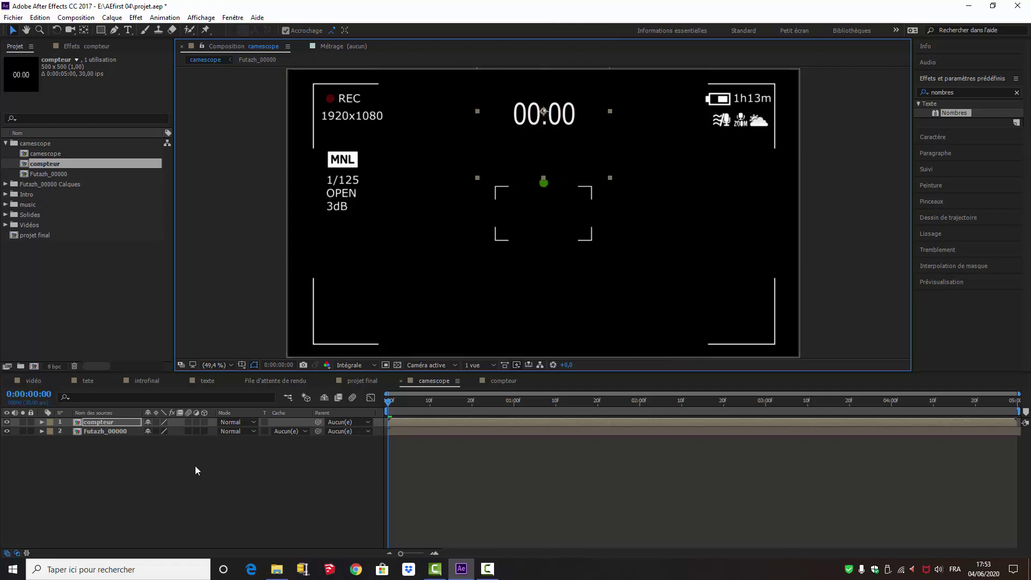
{"action": "key", "text": "space"}
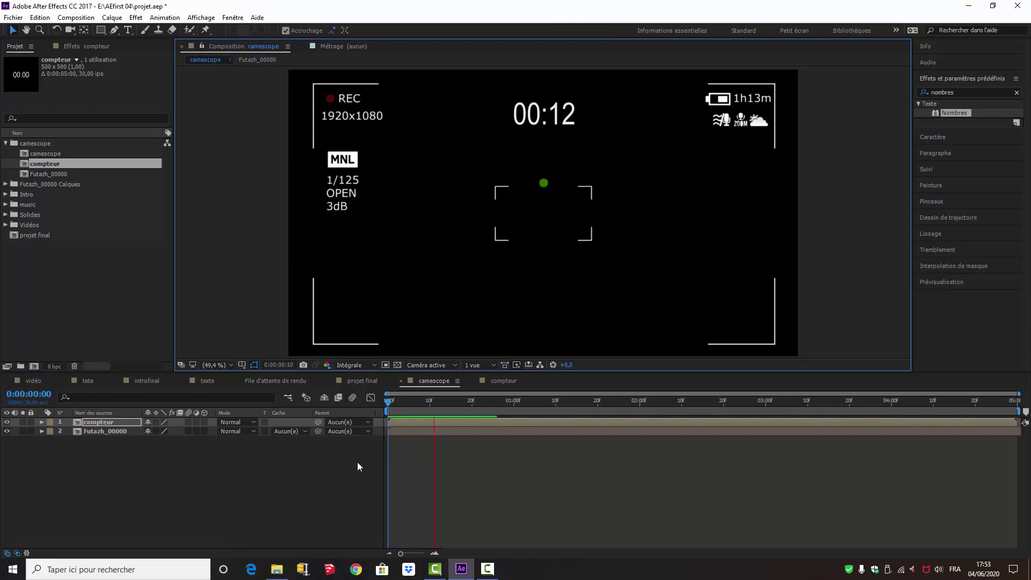
{"action": "key", "text": "space"}
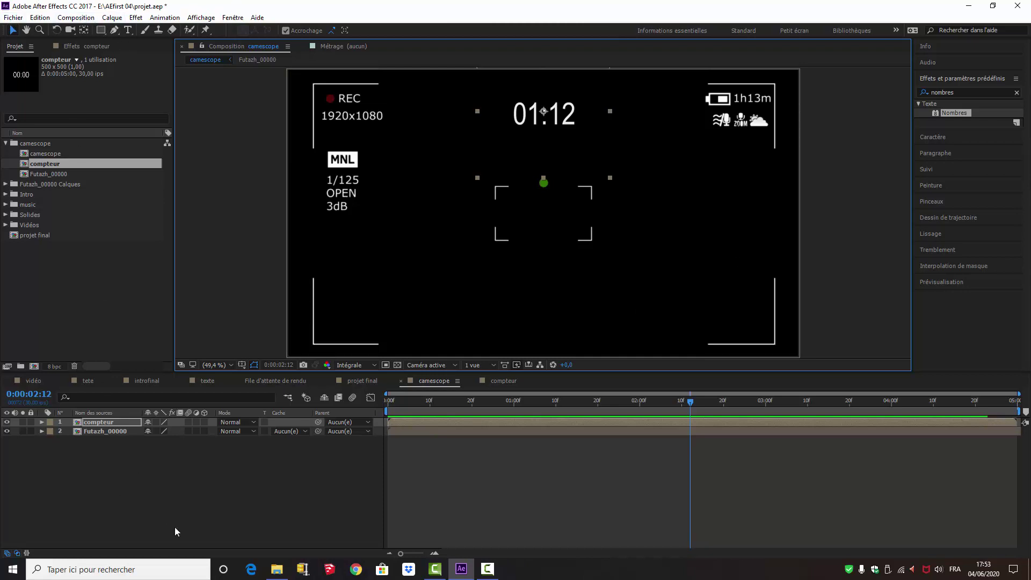
Step: Create a new composition 800 px wide and 500 px high, lasting 0:00:05:00 at 30 frames per second
{"action": "left_click", "coordinate": [84, 18]}
{"action": "left_click", "coordinate": [107, 28]}
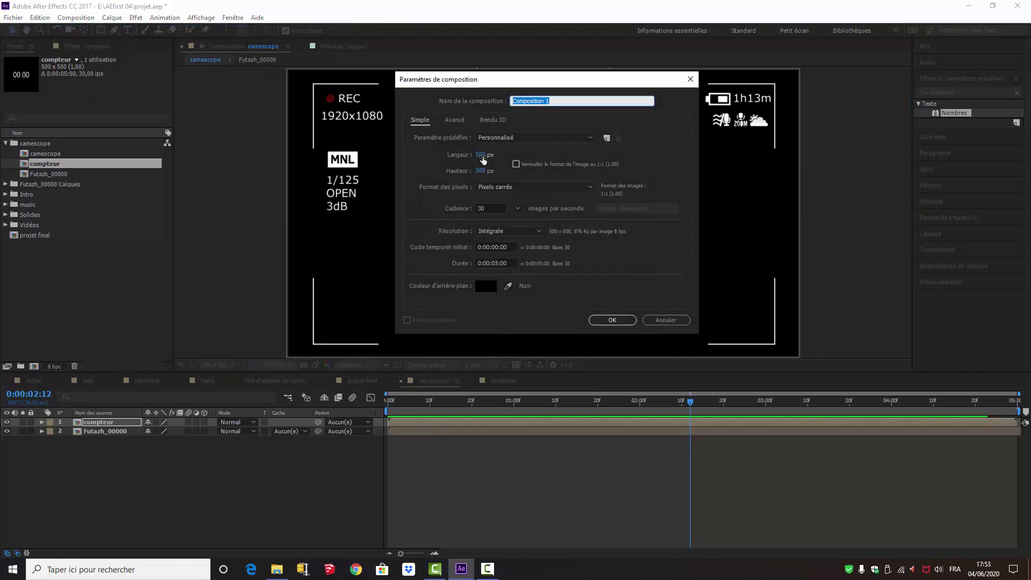
{"action": "left_click", "coordinate": [482, 155]}
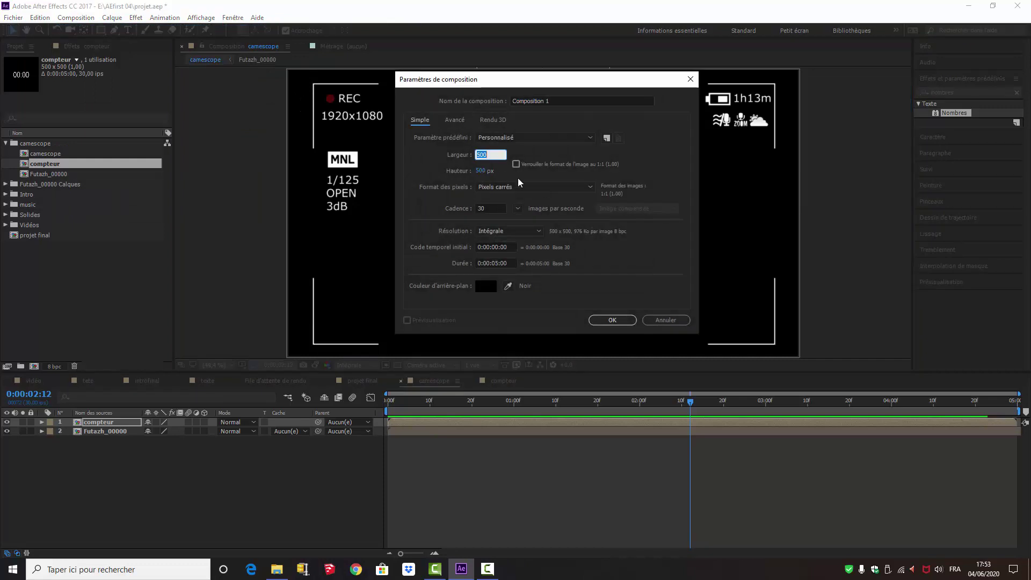
{"action": "type", "text": "800"}
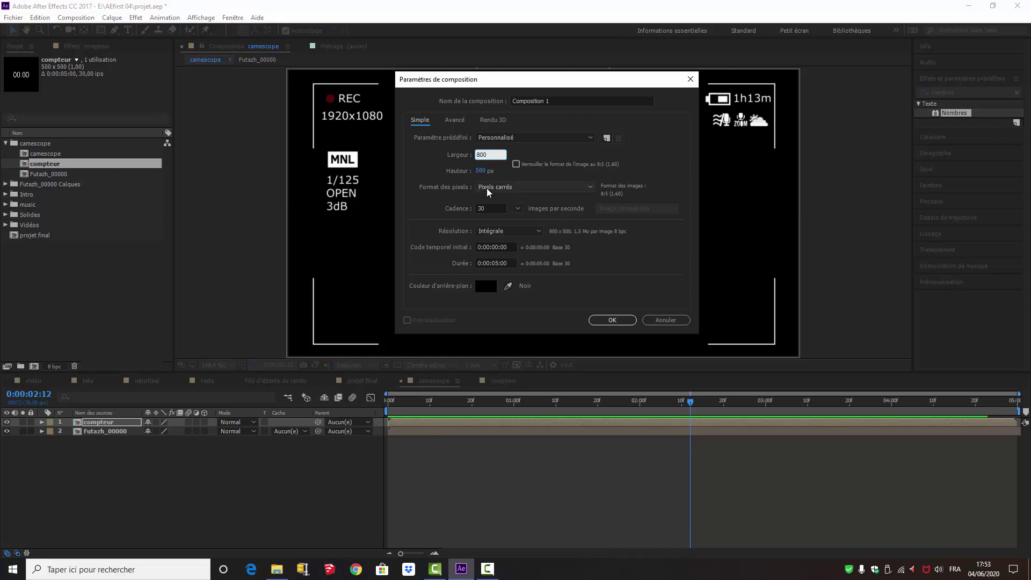
{"action": "left_click", "coordinate": [613, 321]}
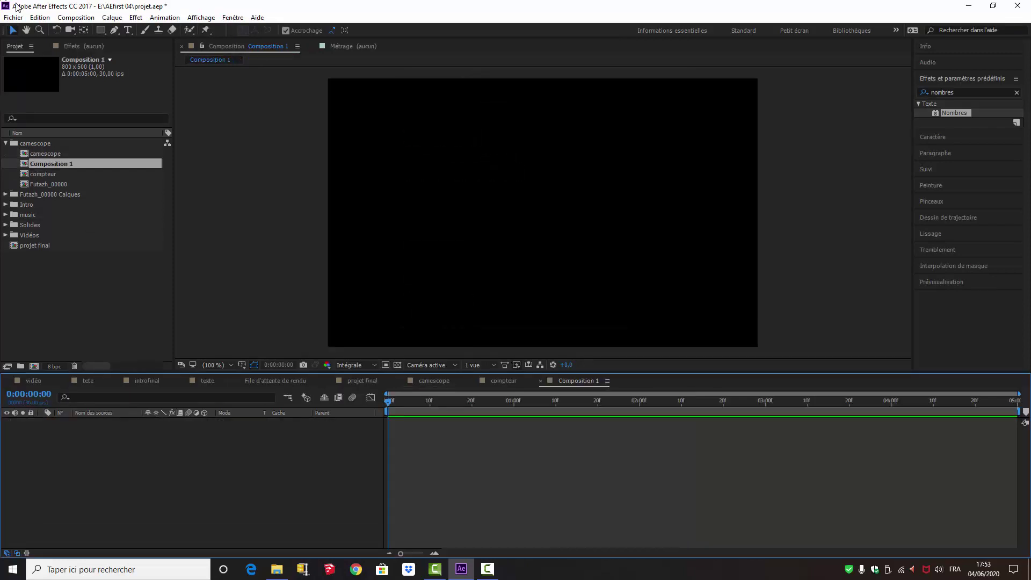
Step: Create a black 800 x 500 px solid named audio in Composition 1
{"action": "left_click", "coordinate": [117, 20]}
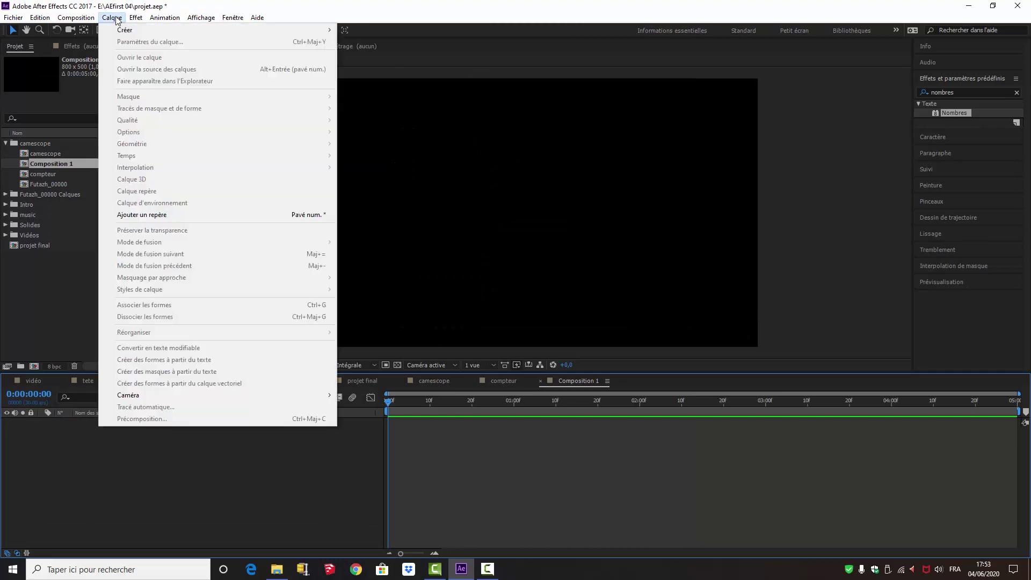
{"action": "mouse_move", "coordinate": [120, 32]}
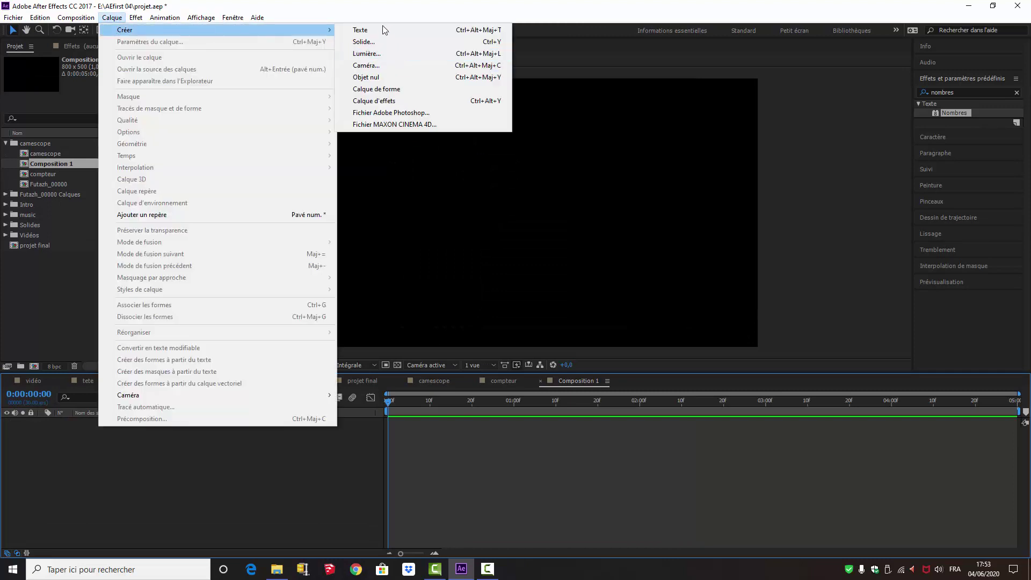
{"action": "left_click", "coordinate": [384, 42]}
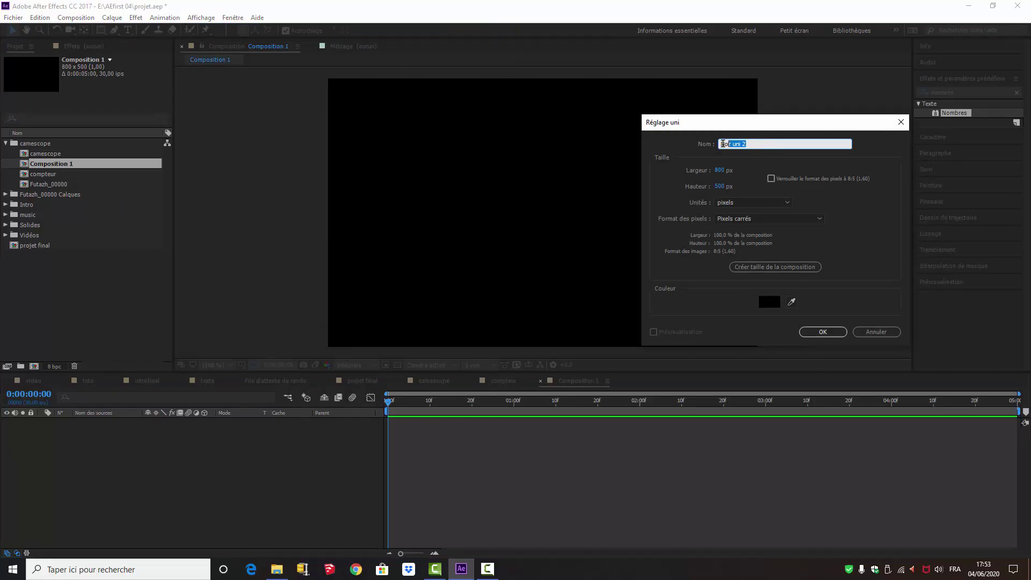
{"action": "type", "text": "audio"}
{"action": "key", "text": "Return"}
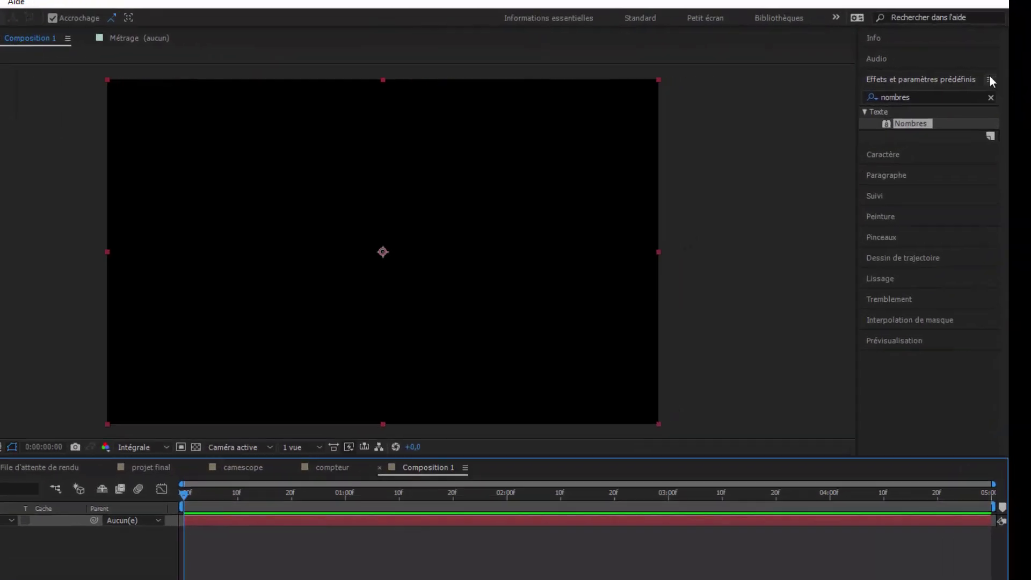
Step: Undock the effects and presets panel and place it beside the composition view
{"action": "left_click", "coordinate": [1016, 78]}
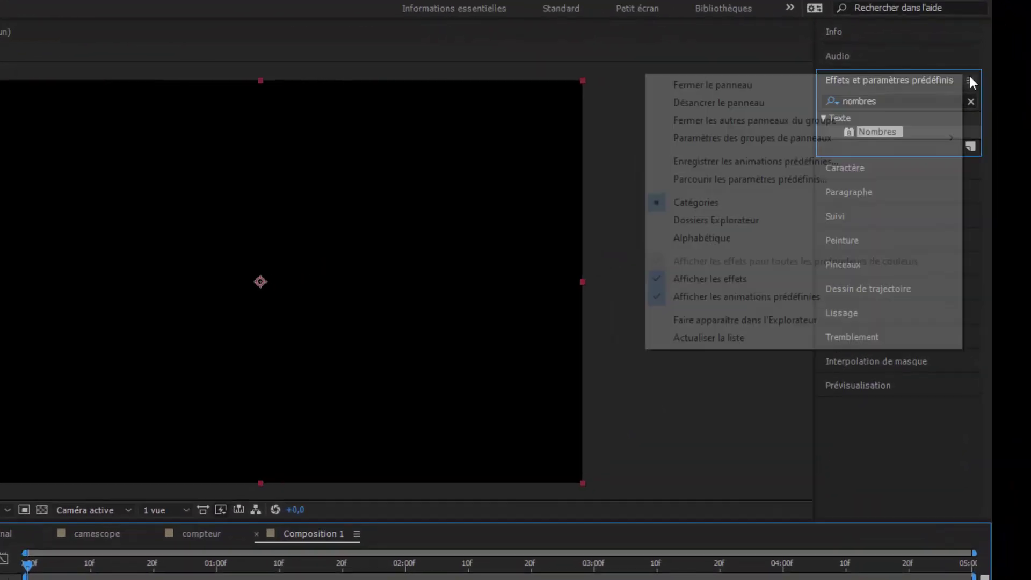
{"action": "left_click", "coordinate": [724, 102]}
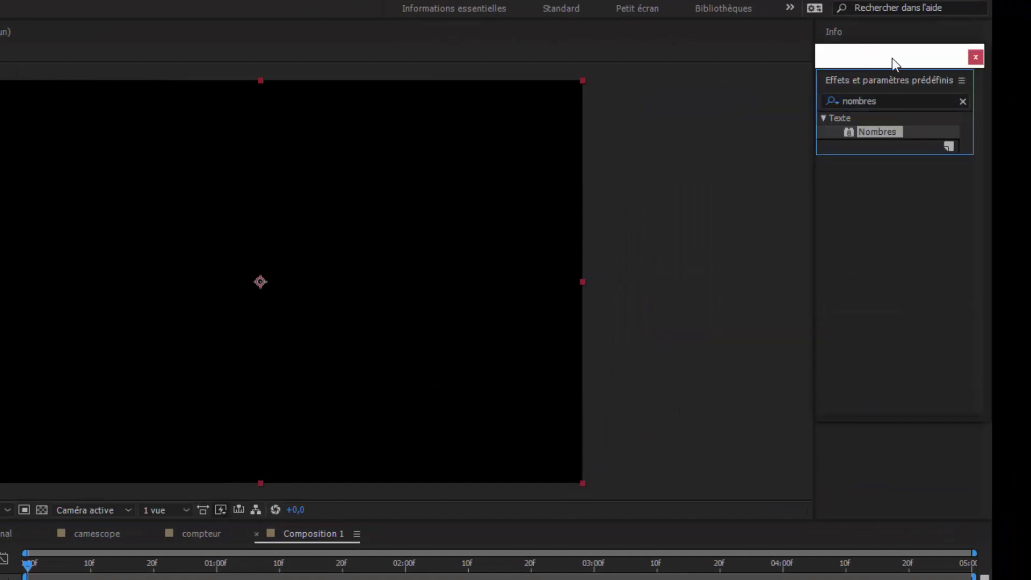
{"action": "left_click_drag", "start_coordinate": [876, 59], "coordinate": [141, 91]}
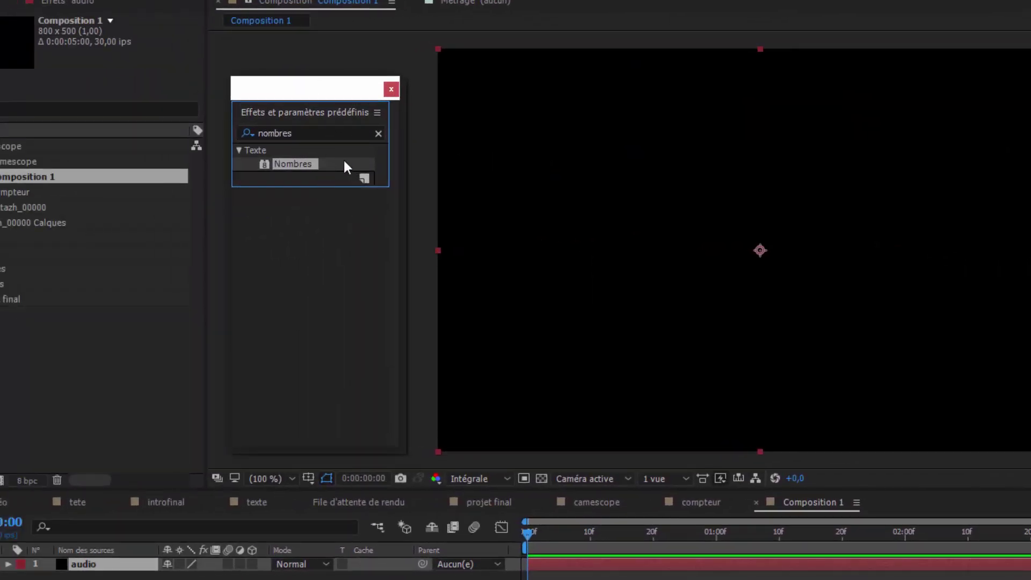
Step: Search the effects for "spect", apply Spectre audio to the audio layer and close the floating effects panel
{"action": "left_click", "coordinate": [301, 134]}
{"action": "left_click_drag", "start_coordinate": [296, 134], "coordinate": [250, 149]}
{"action": "type", "text": "sp"}
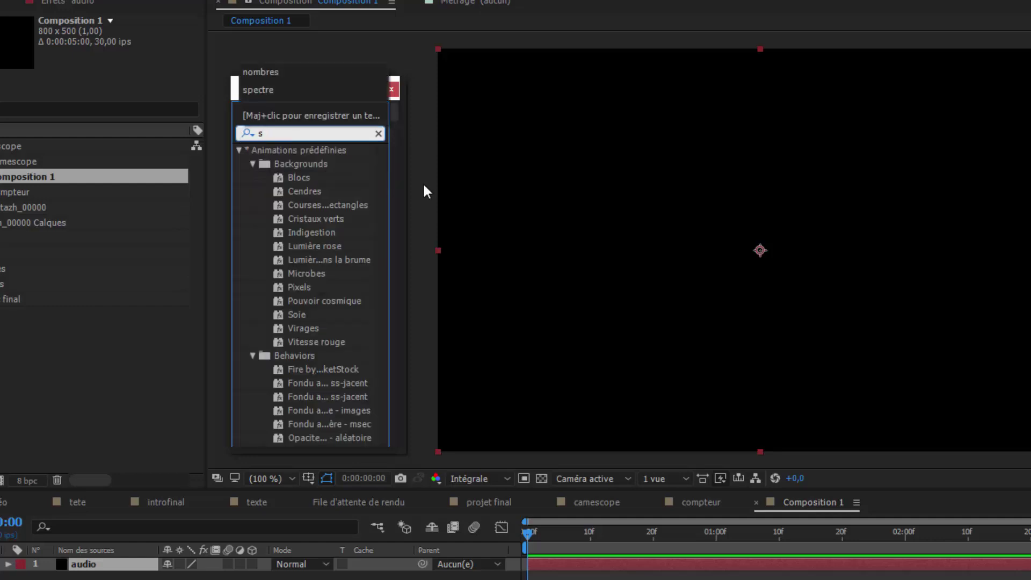
{"action": "type", "text": "ect"}
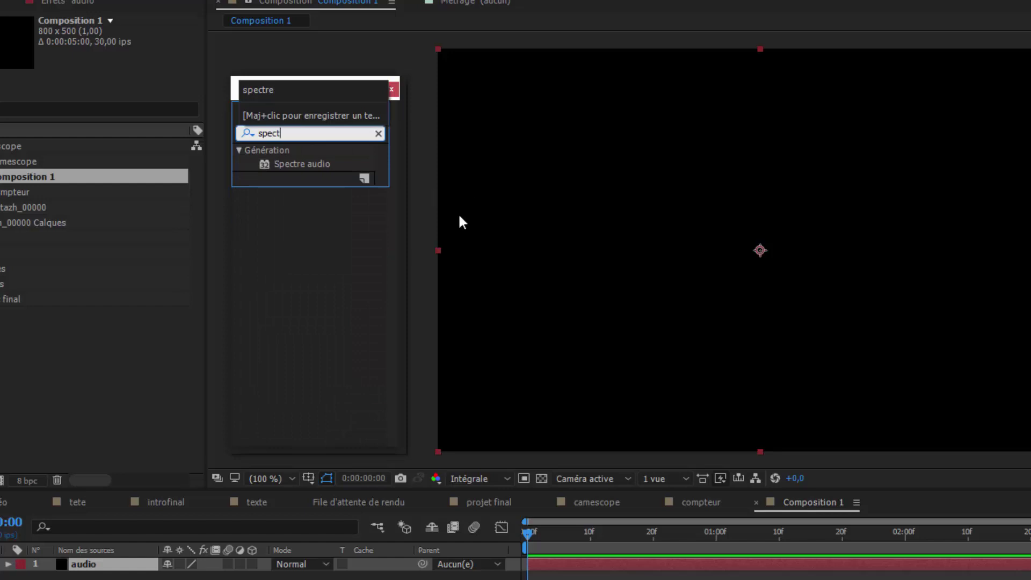
{"action": "left_click", "coordinate": [265, 136]}
{"action": "left_click_drag", "start_coordinate": [306, 167], "coordinate": [115, 522]}
{"action": "left_click_drag", "start_coordinate": [123, 449], "coordinate": [123, 444]}
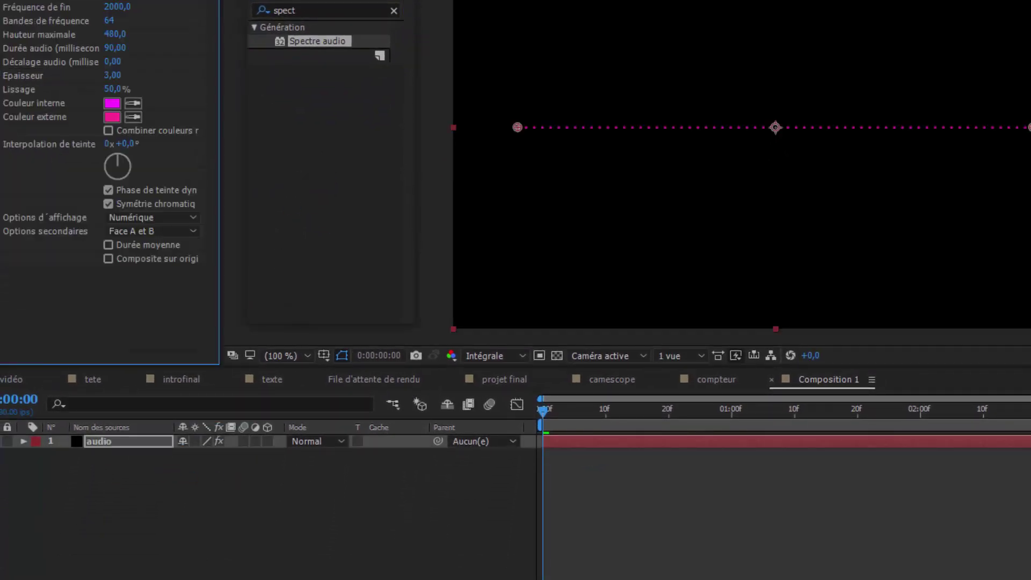
{"action": "left_click", "coordinate": [404, 1]}
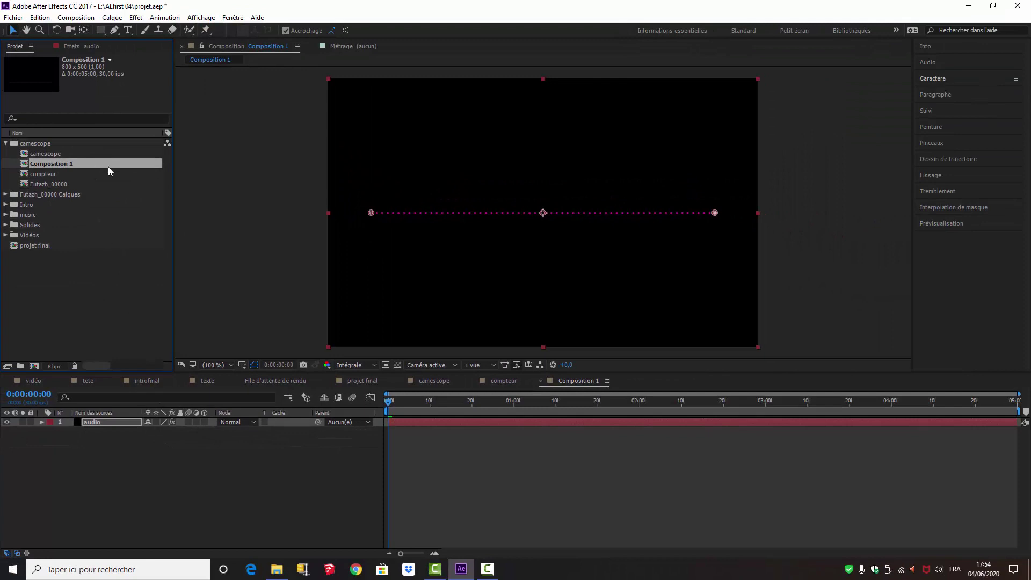
Step: Add Chucky_the_Construction_Worker_Stings.mp3 below the audio layer and choose it as the Calque audio of Spectre audio
{"action": "left_click", "coordinate": [5, 214]}
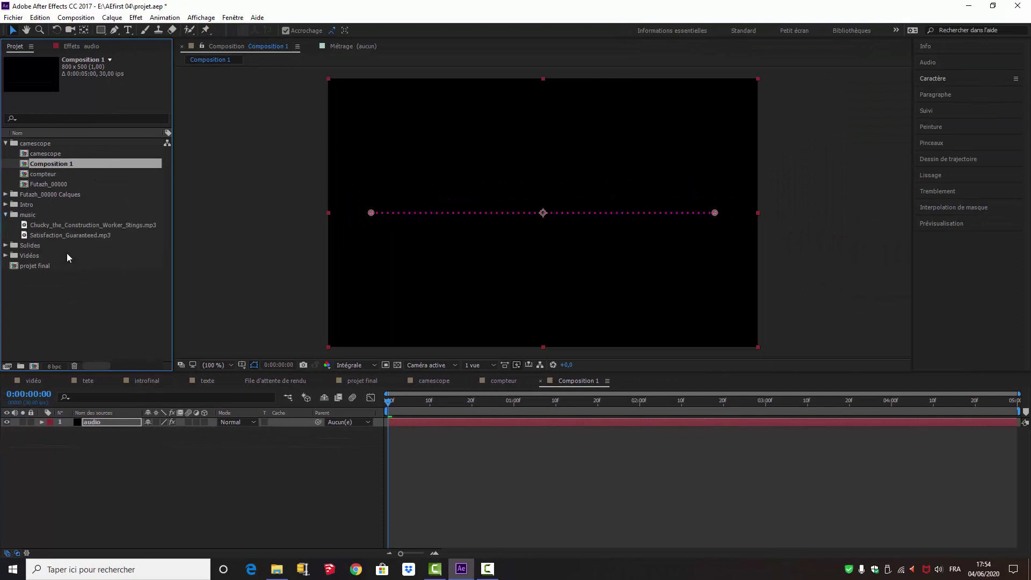
{"action": "left_click_drag", "start_coordinate": [65, 226], "coordinate": [92, 457]}
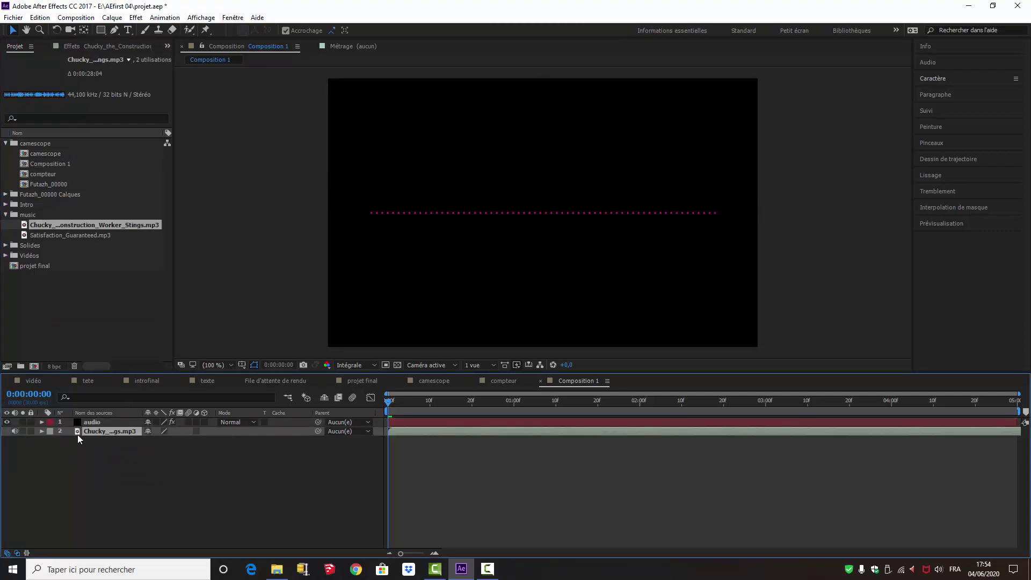
{"action": "left_click", "coordinate": [94, 422]}
{"action": "left_click", "coordinate": [73, 46]}
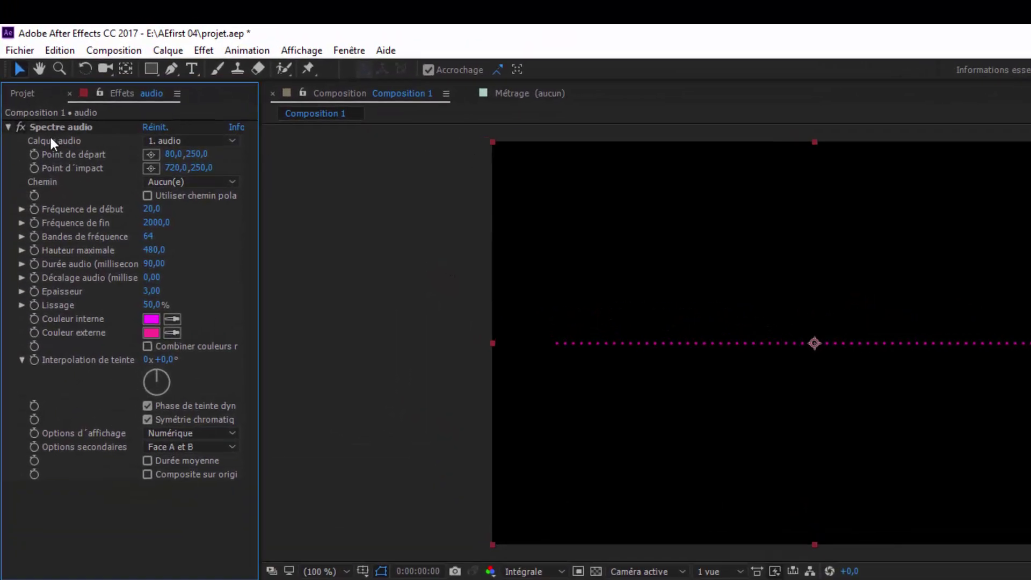
{"action": "left_click", "coordinate": [232, 141]}
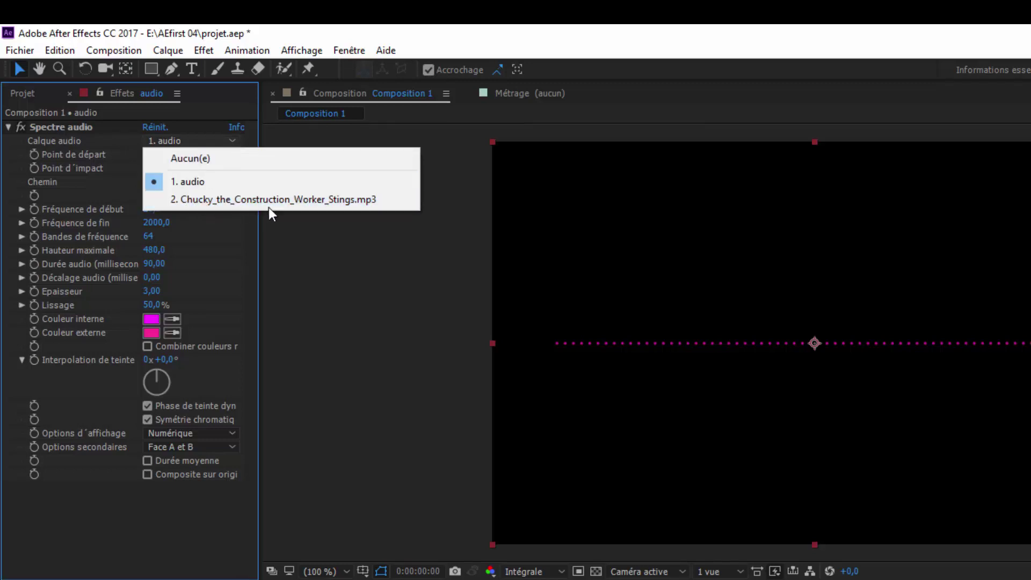
{"action": "left_click", "coordinate": [257, 200]}
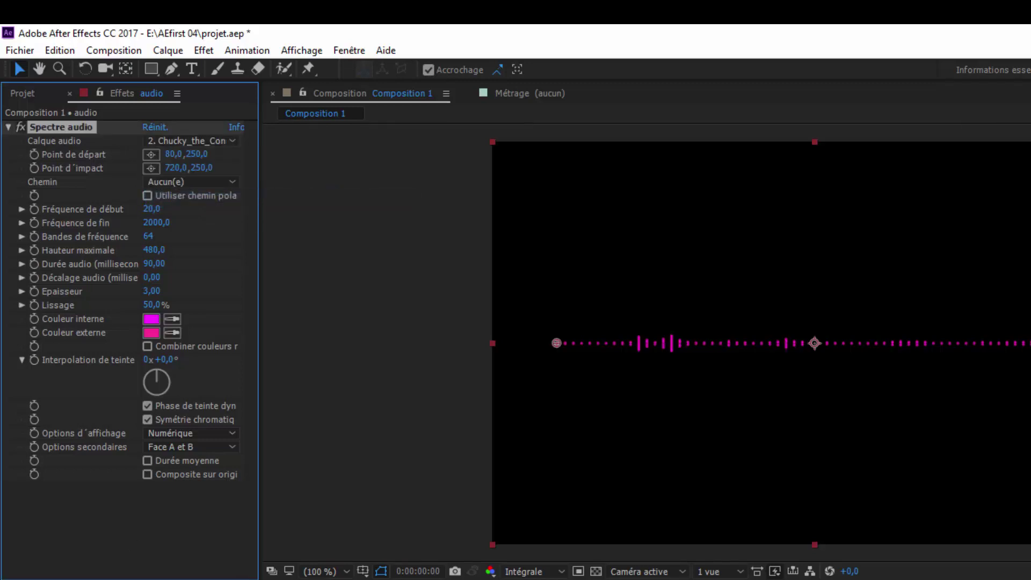
Step: Set both the inner and outer colours of the Spectre audio effect to near-white
{"action": "left_click", "coordinate": [156, 320]}
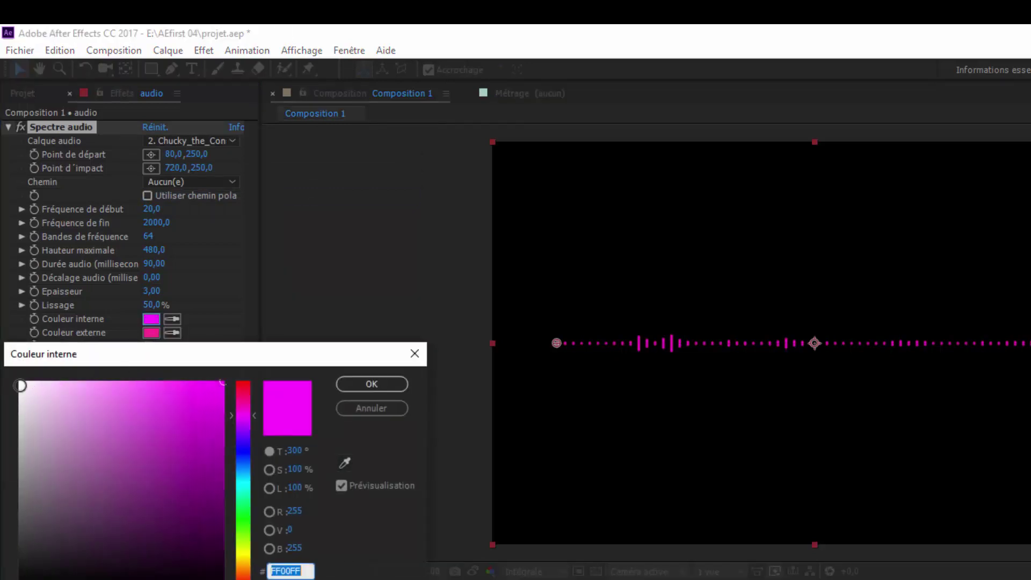
{"action": "left_click", "coordinate": [27, 385]}
{"action": "left_click", "coordinate": [379, 383]}
{"action": "left_click", "coordinate": [152, 333]}
{"action": "left_click", "coordinate": [21, 383]}
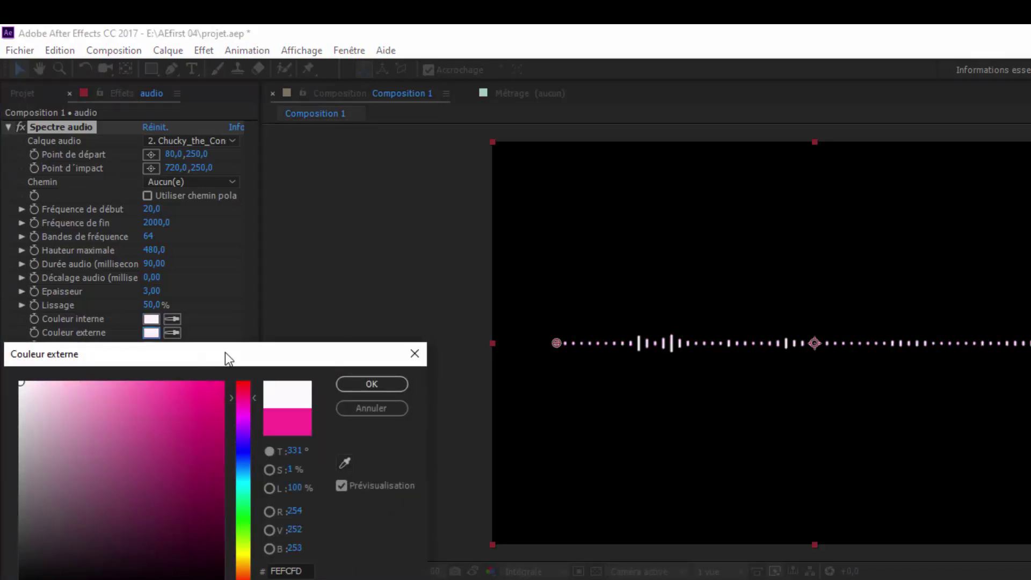
{"action": "left_click", "coordinate": [390, 387]}
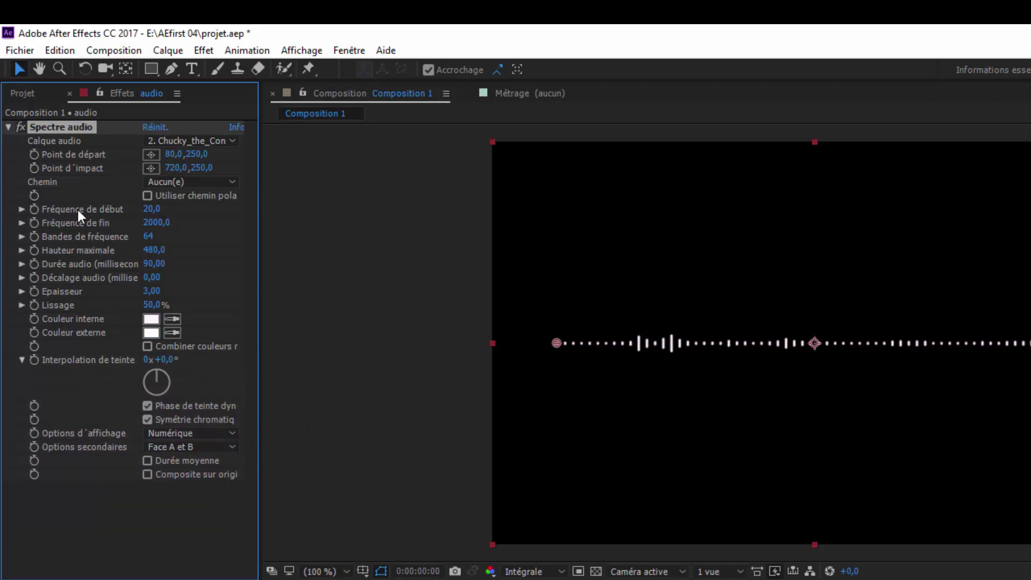
Step: Set the spectrum's start frequency to 95, end frequency to 3500 and maximum height to 3620, and preview the animation
{"action": "left_click", "coordinate": [154, 211]}
{"action": "type", "text": "95"}
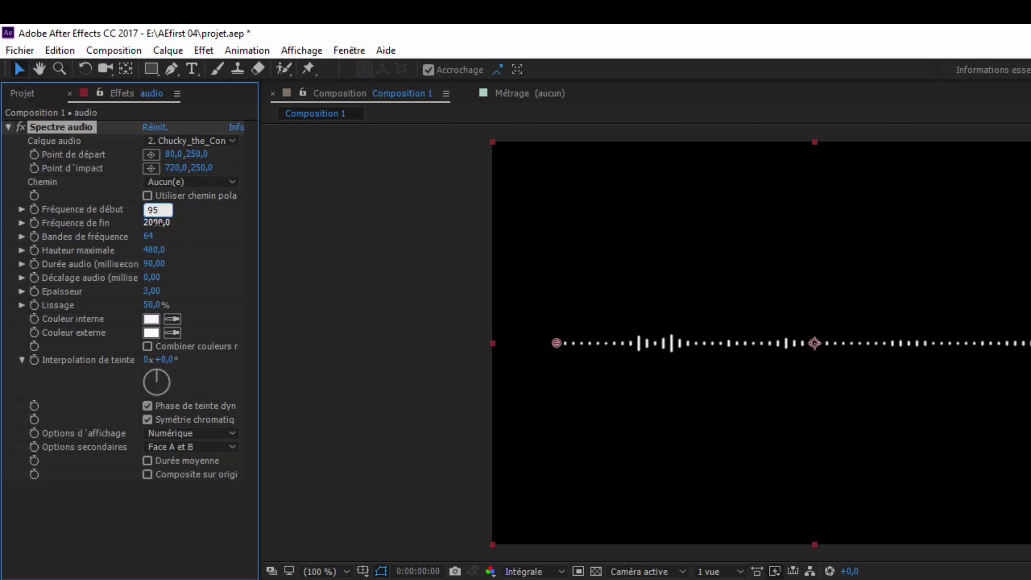
{"action": "left_click", "coordinate": [157, 223]}
{"action": "type", "text": "3690"}
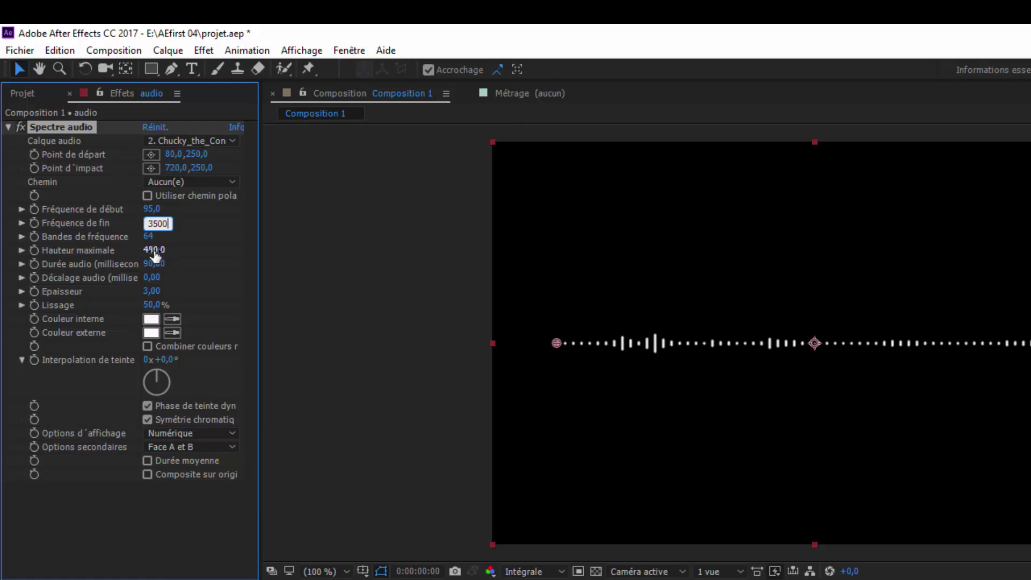
{"action": "left_click_drag", "start_coordinate": [154, 253], "coordinate": [417, 261]}
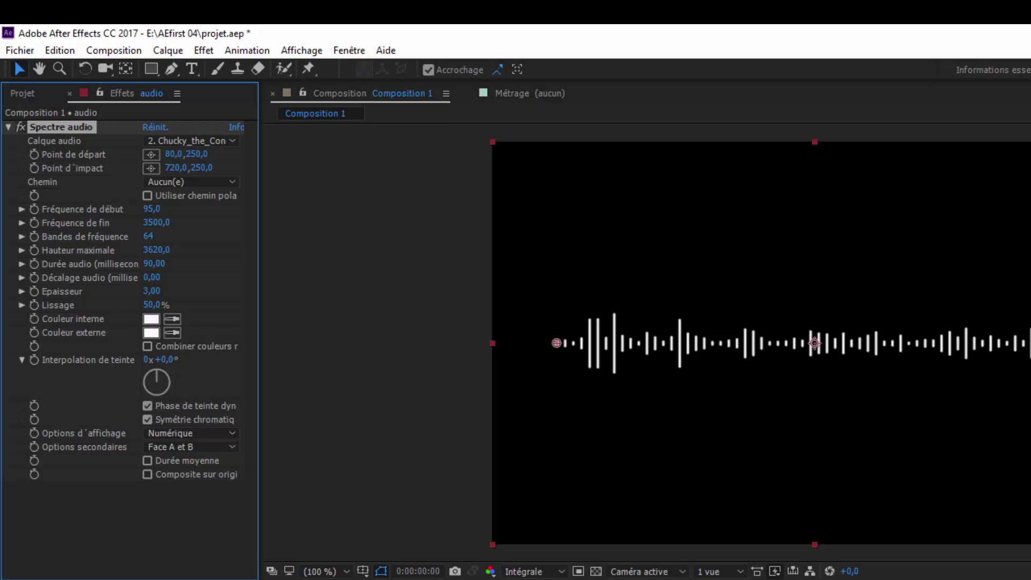
{"action": "key", "text": "space"}
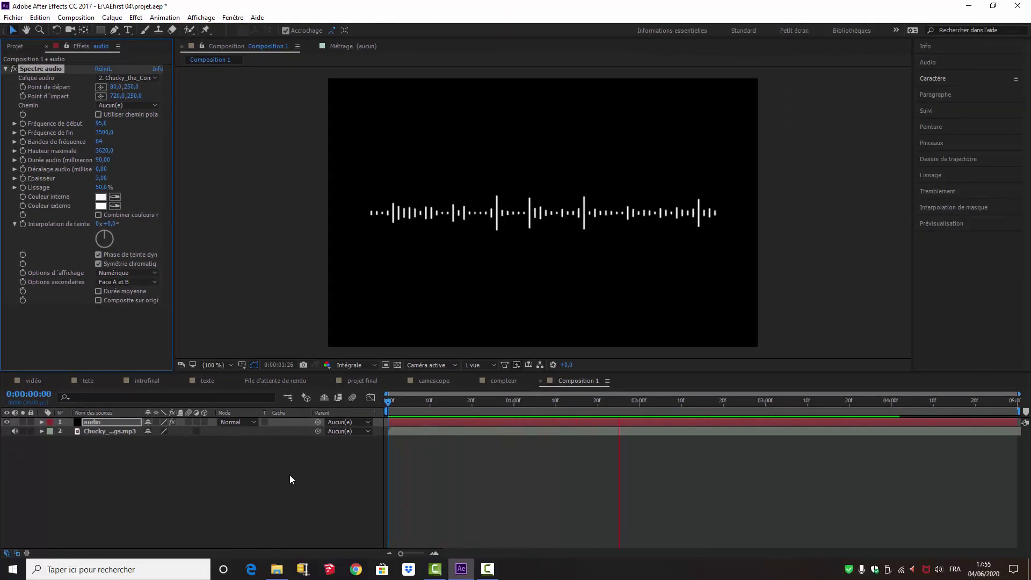
{"action": "key", "text": "space"}
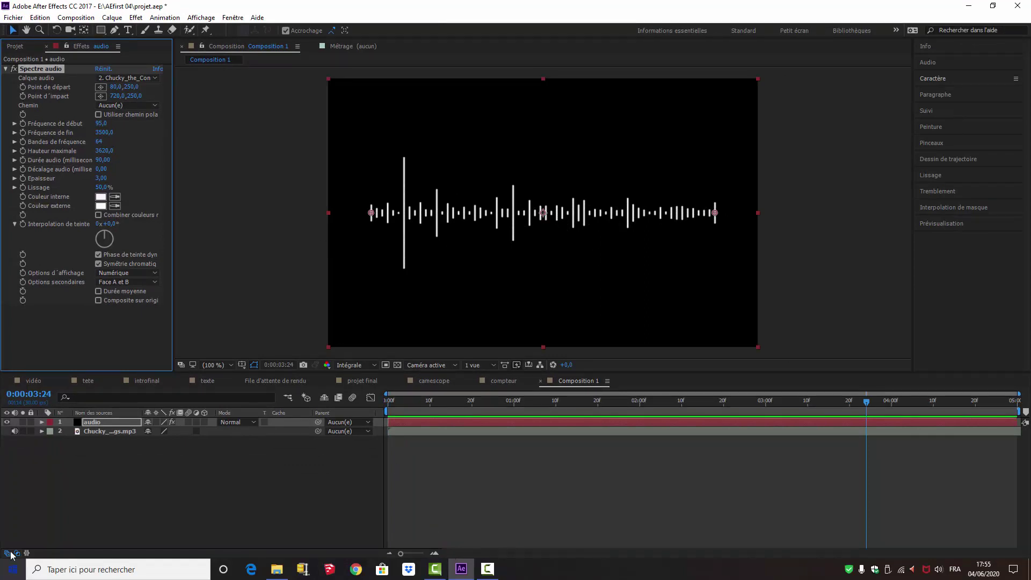
Step: Mute the Chucky mp3 layer in Composition 1 and replay the spectrum without sound
{"action": "left_click", "coordinate": [15, 431]}
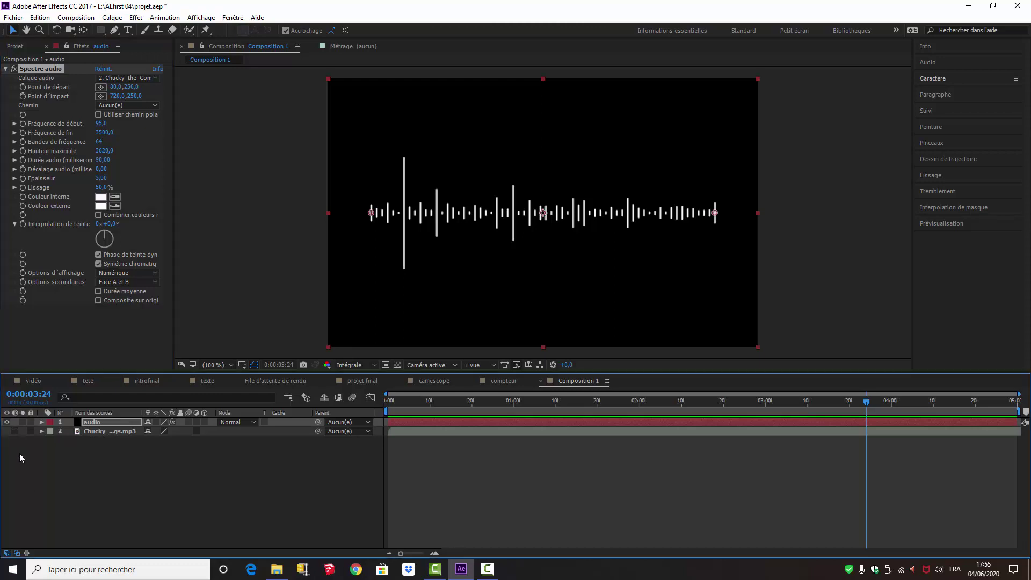
{"action": "left_click", "coordinate": [11, 433]}
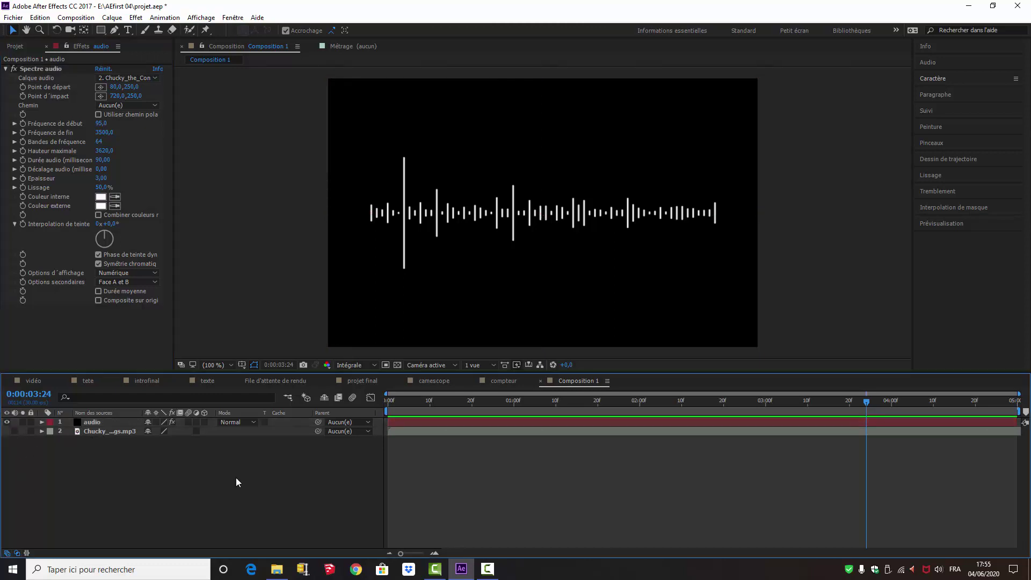
{"action": "key", "text": "space"}
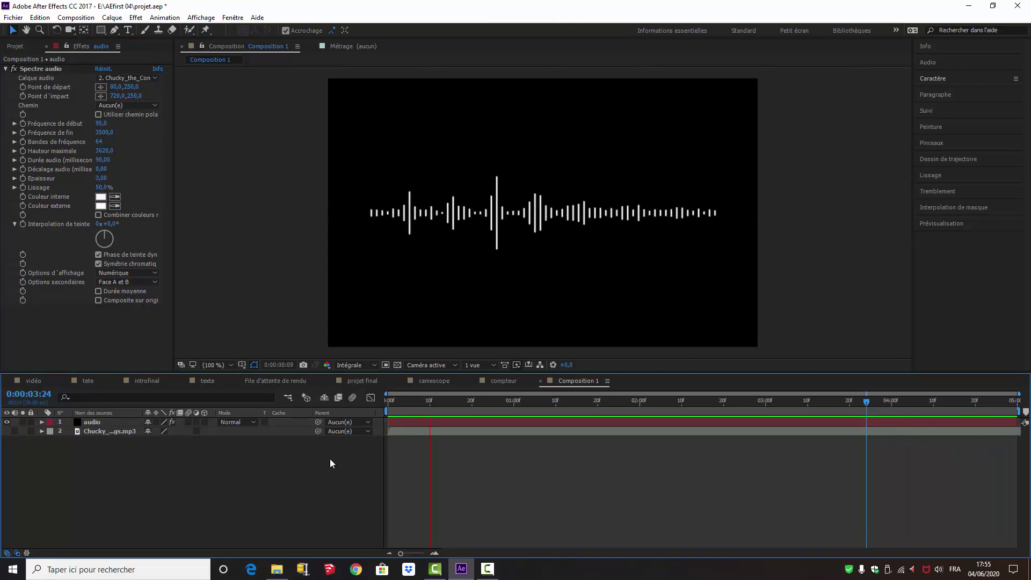
{"action": "key", "text": "space"}
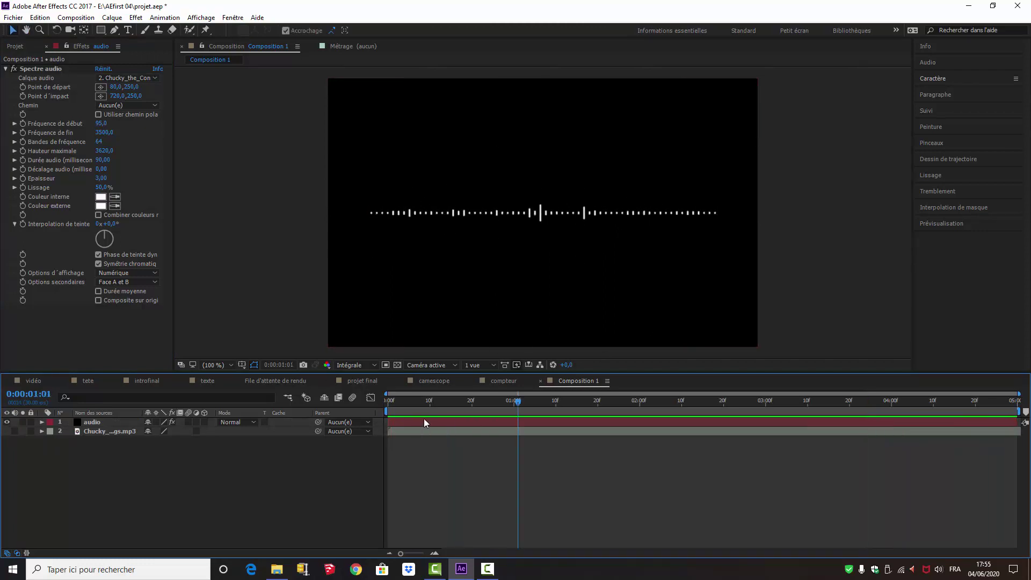
Step: Add the camescope composition as the top layer of projet final, starting where the vidéo layer begins, at about 6 seconds
{"action": "left_click", "coordinate": [357, 380]}
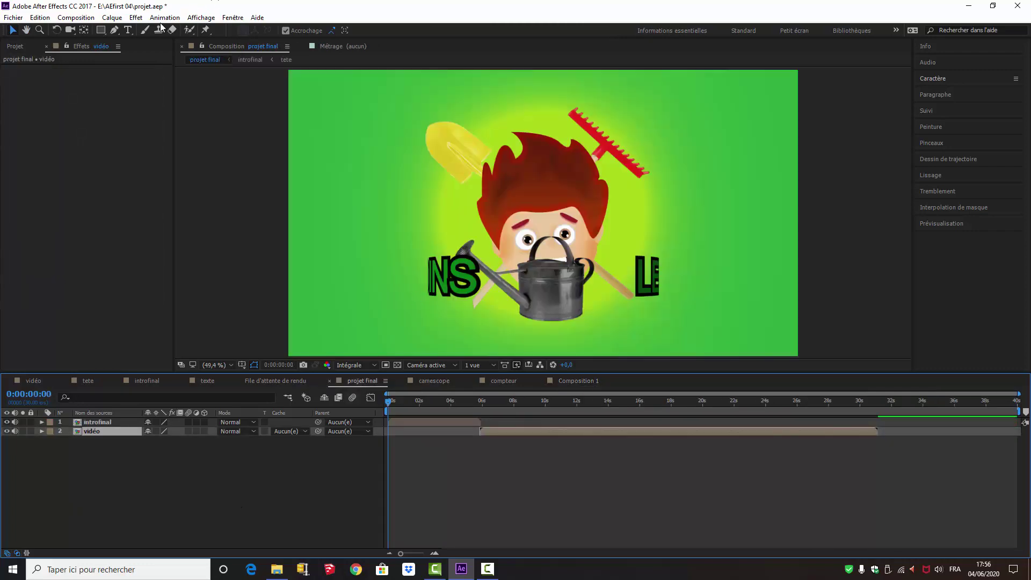
{"action": "left_click", "coordinate": [15, 46]}
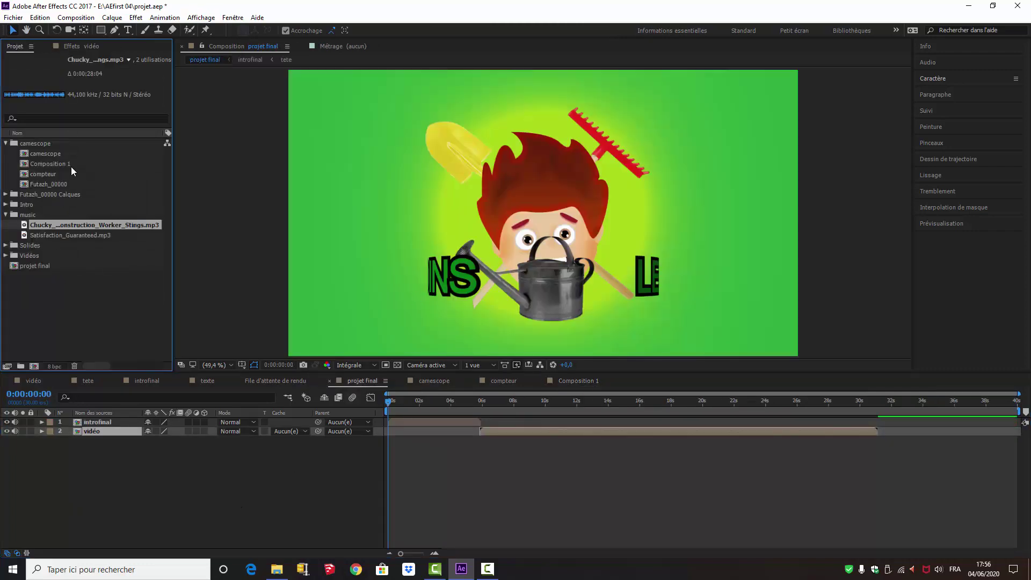
{"action": "left_click_drag", "start_coordinate": [46, 154], "coordinate": [70, 425]}
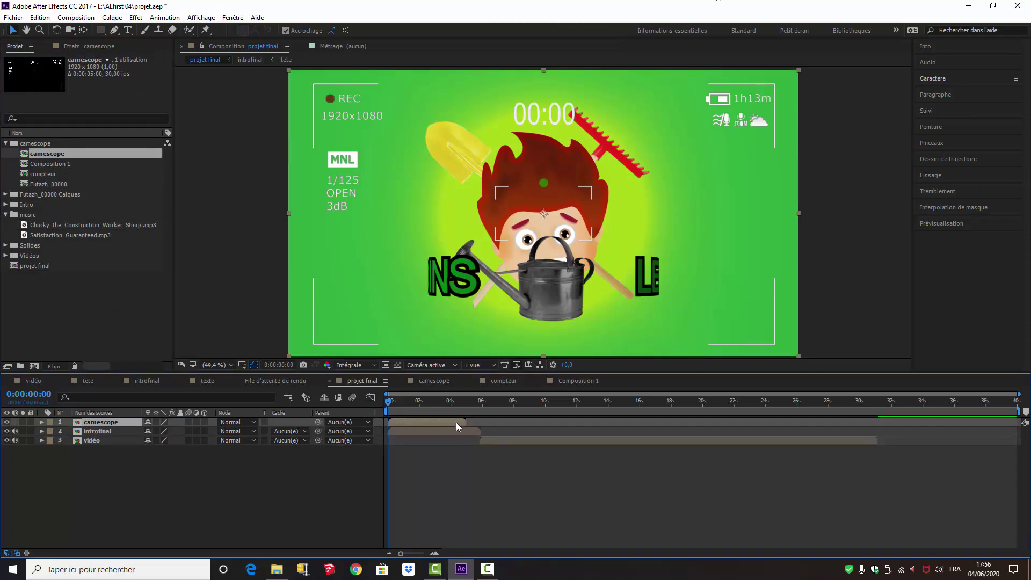
{"action": "left_click_drag", "start_coordinate": [456, 421], "coordinate": [545, 423]}
{"action": "key", "text": "i"}
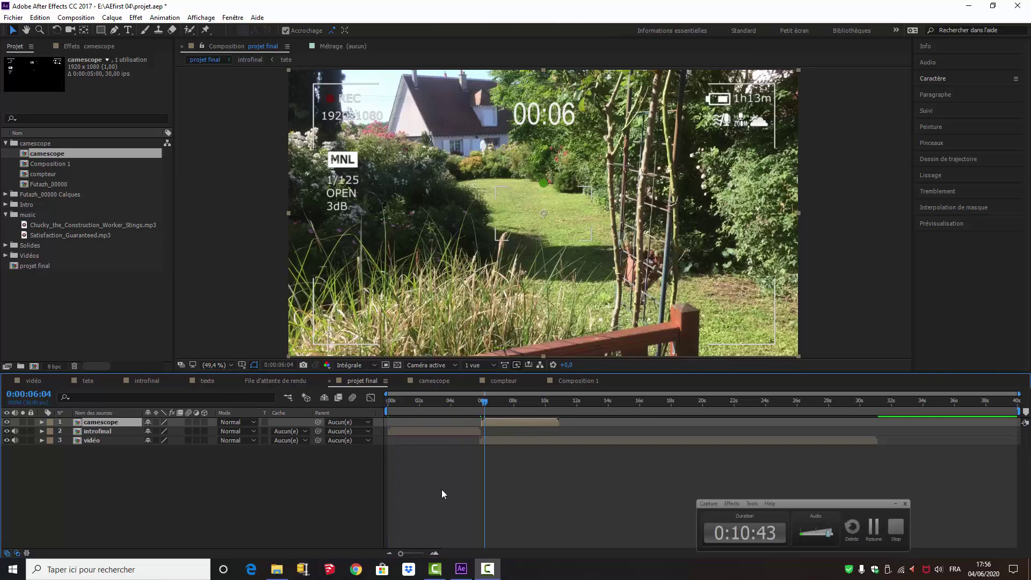
Step: Add Composition 1 as the top layer inside camescope, move its spectrum down to the bottom centre of the frame and preview it
{"action": "double_click", "coordinate": [96, 422]}
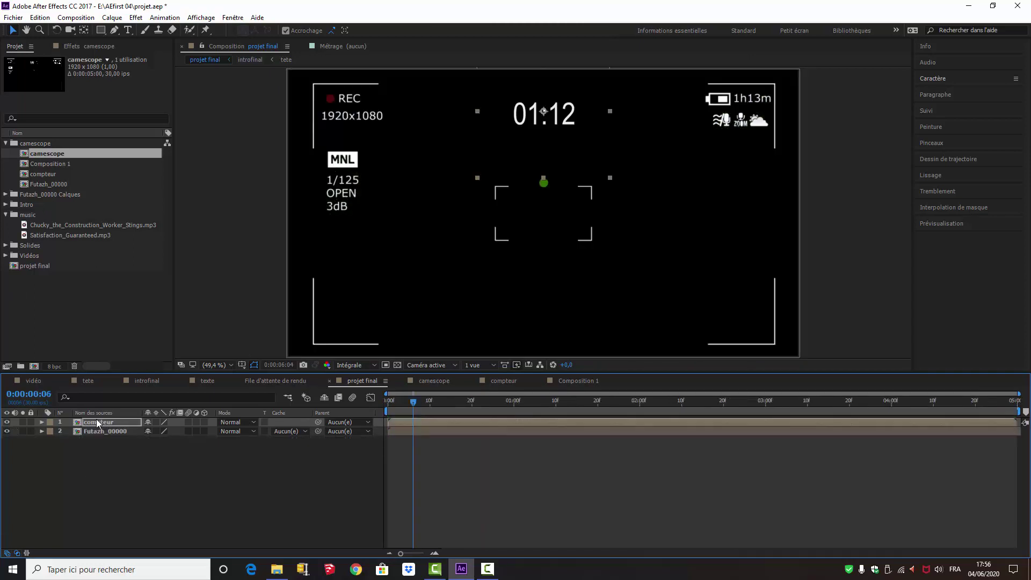
{"action": "left_click", "coordinate": [37, 164]}
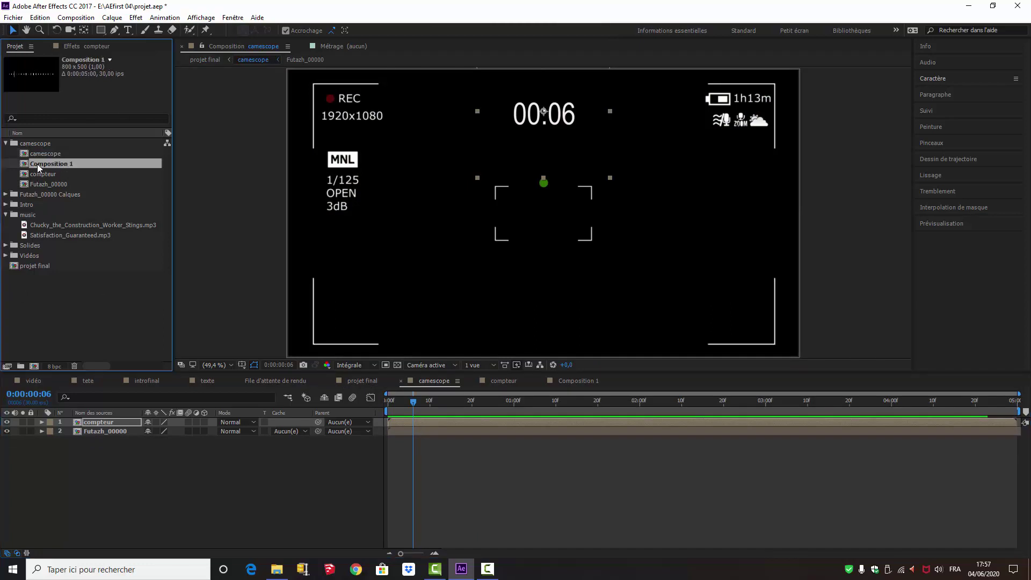
{"action": "left_click_drag", "start_coordinate": [38, 164], "coordinate": [100, 424]}
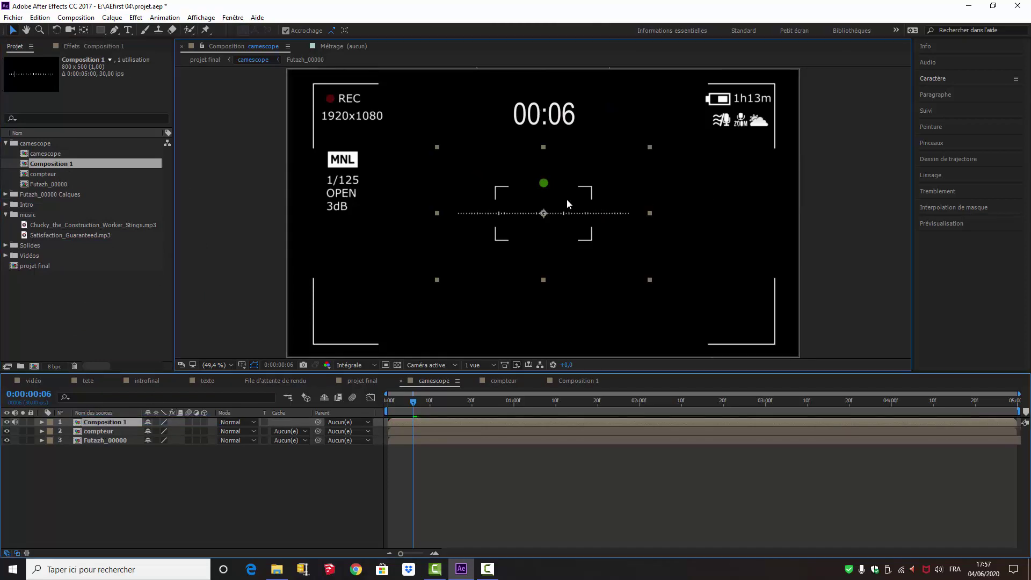
{"action": "left_click_drag", "start_coordinate": [567, 203], "coordinate": [569, 302]}
{"action": "key", "text": "space"}
{"action": "key", "text": "space"}
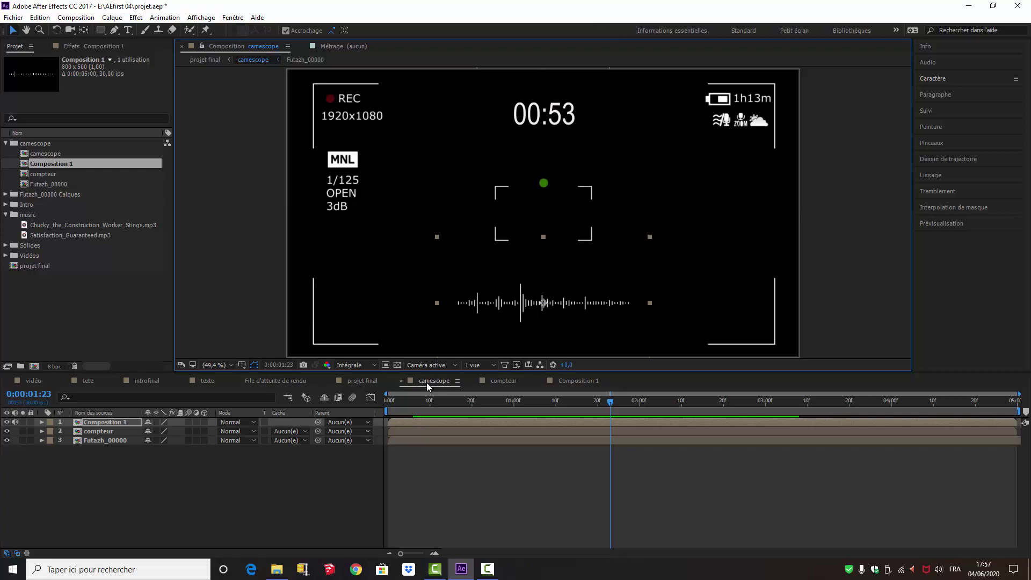
Step: Rename Composition 1 as audio in the project
{"action": "right_click", "coordinate": [61, 164]}
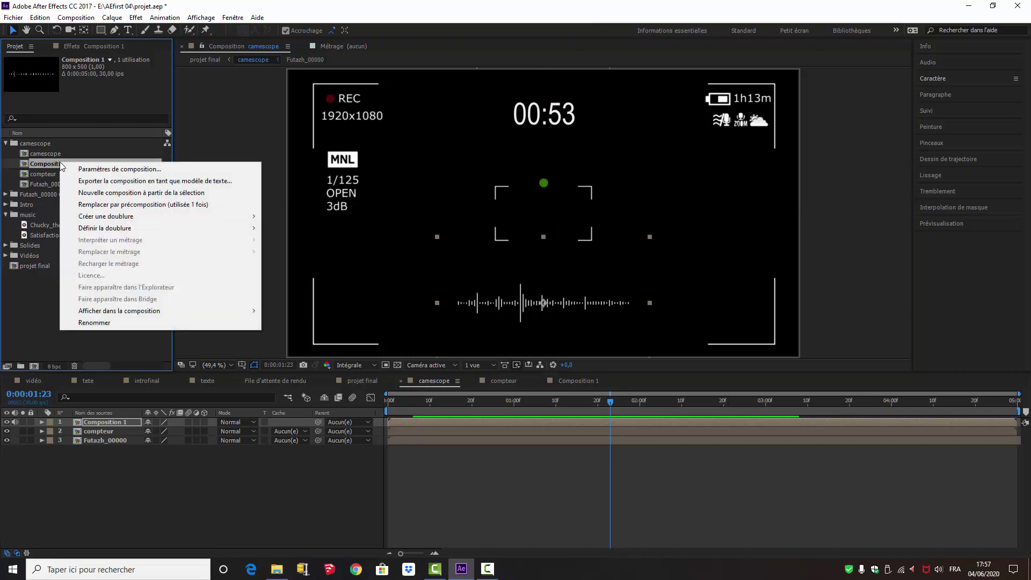
{"action": "left_click", "coordinate": [96, 322]}
{"action": "type", "text": "audio"}
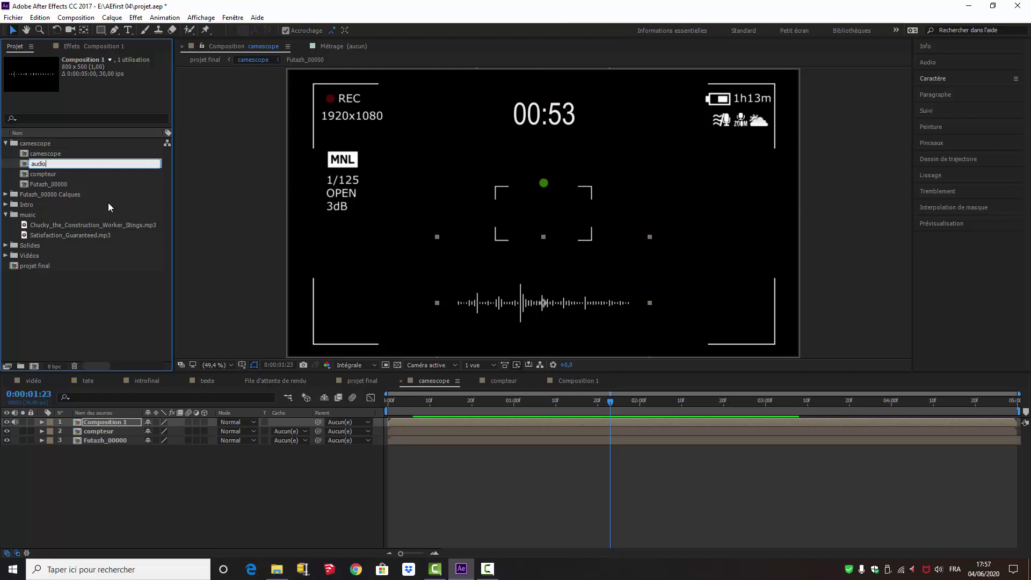
{"action": "key", "text": "Return"}
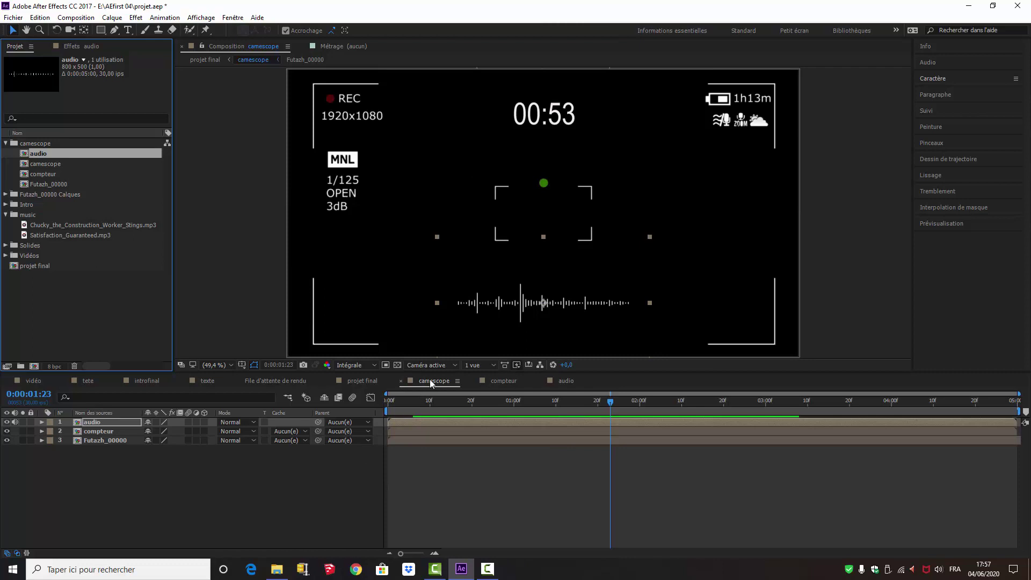
Step: Preview the camescope overlay on the garden video in projet final and return the playhead to the overlay layer's start
{"action": "left_click", "coordinate": [369, 381]}
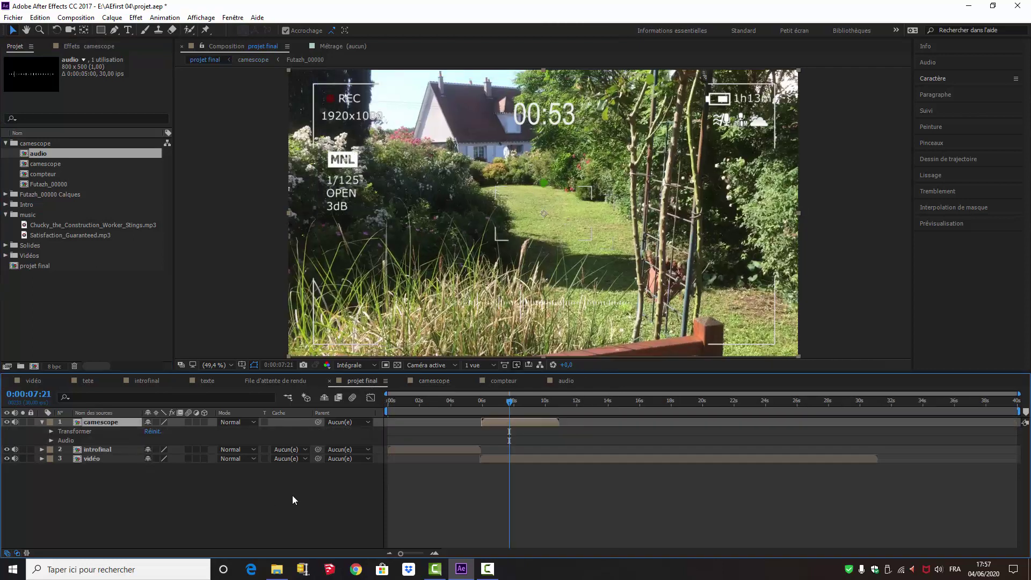
{"action": "key", "text": "space"}
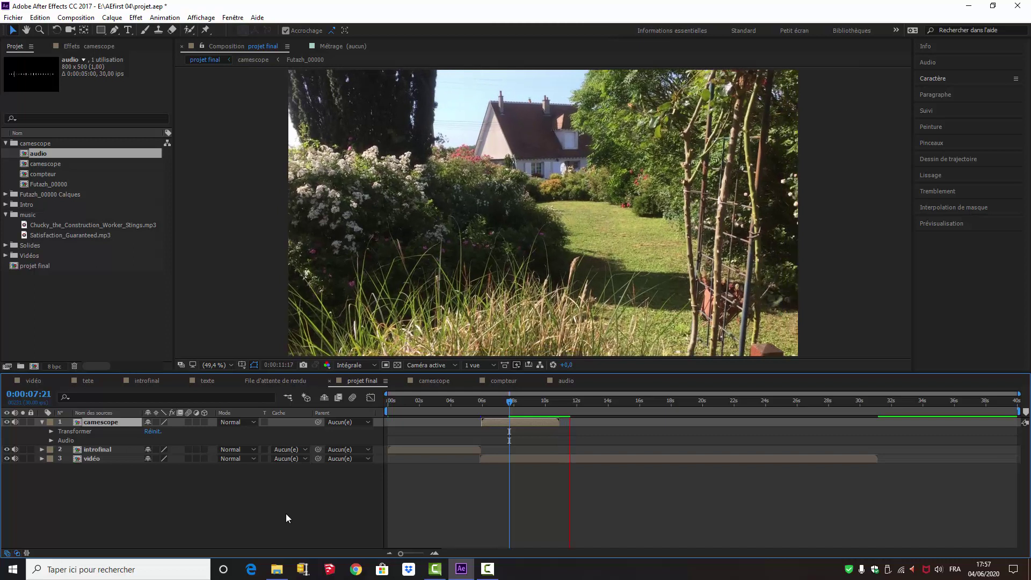
{"action": "left_click", "coordinate": [575, 400]}
{"action": "key", "text": "i"}
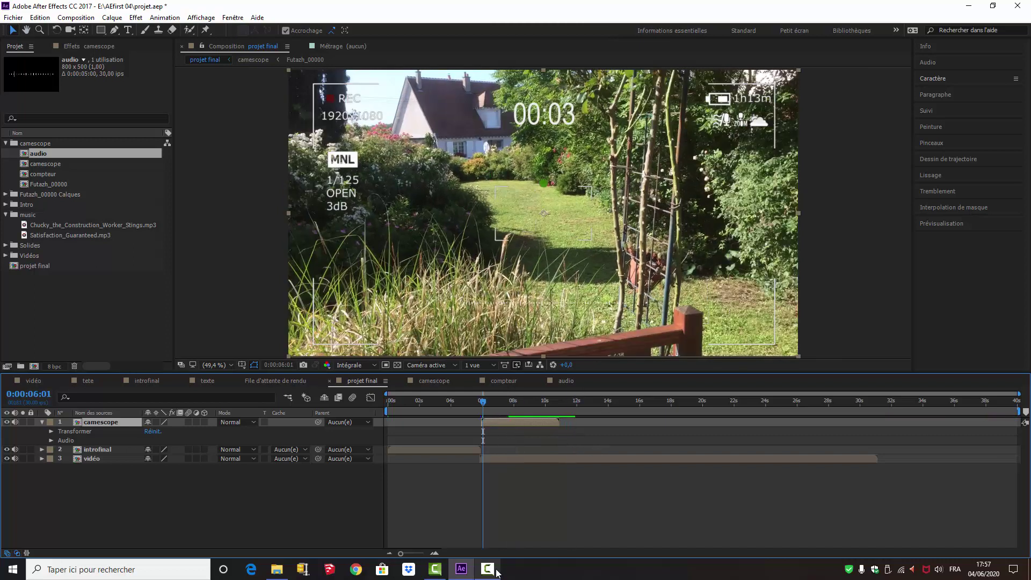